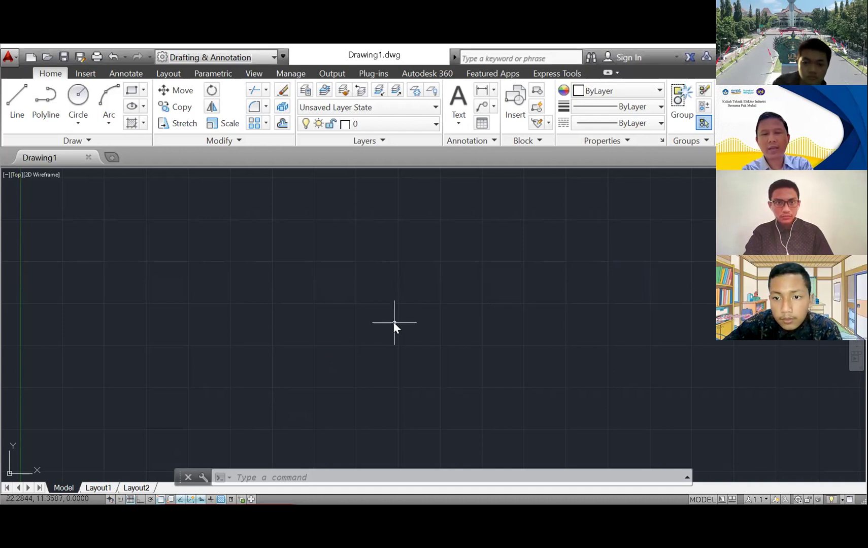
Step: Draw a vertical line 420 units long upward from the origin 0,0 with Ortho mode turned on
text(LI)
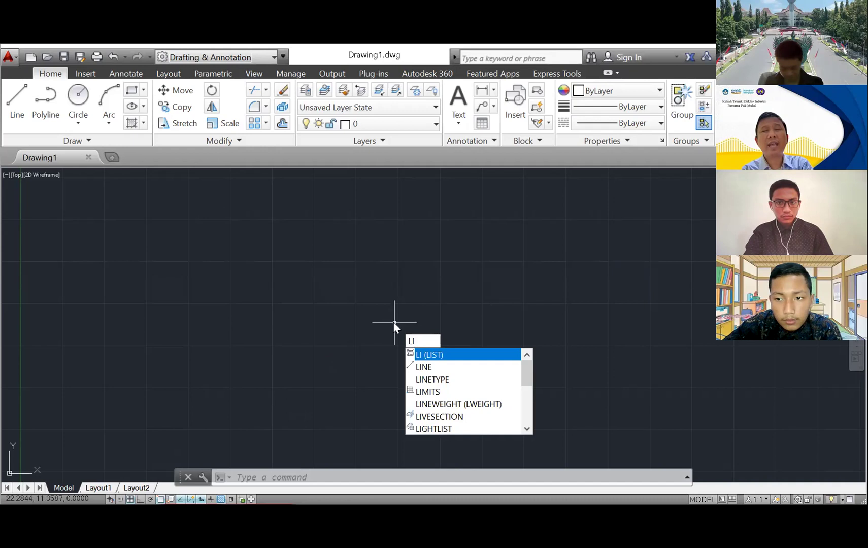
key(Down)
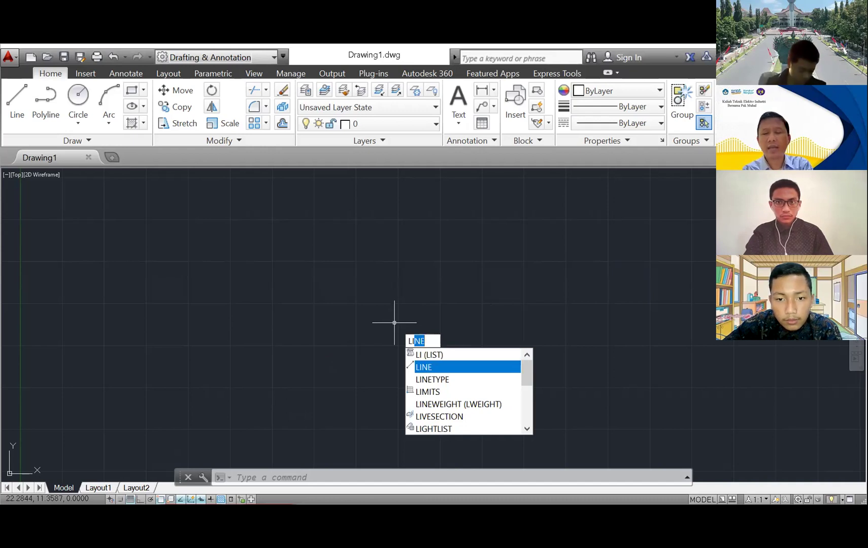
key(Return)
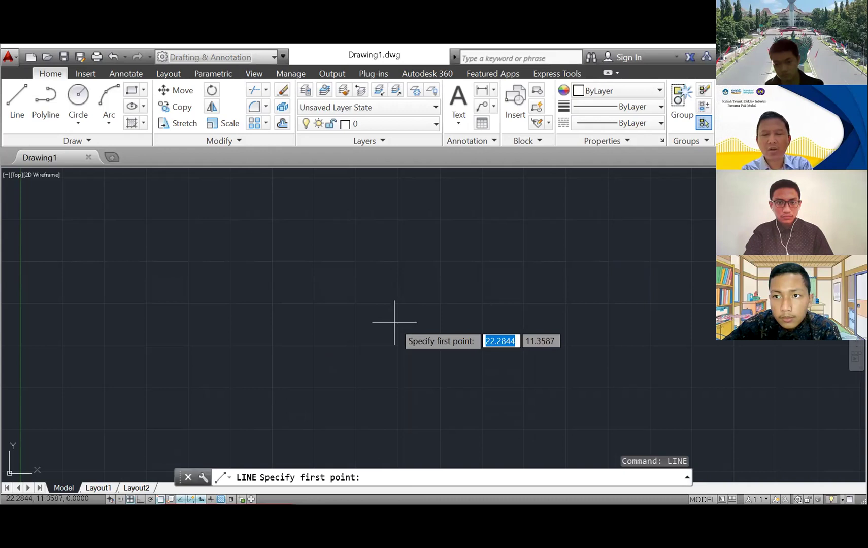
text(0)
key(Tab)
text(0)
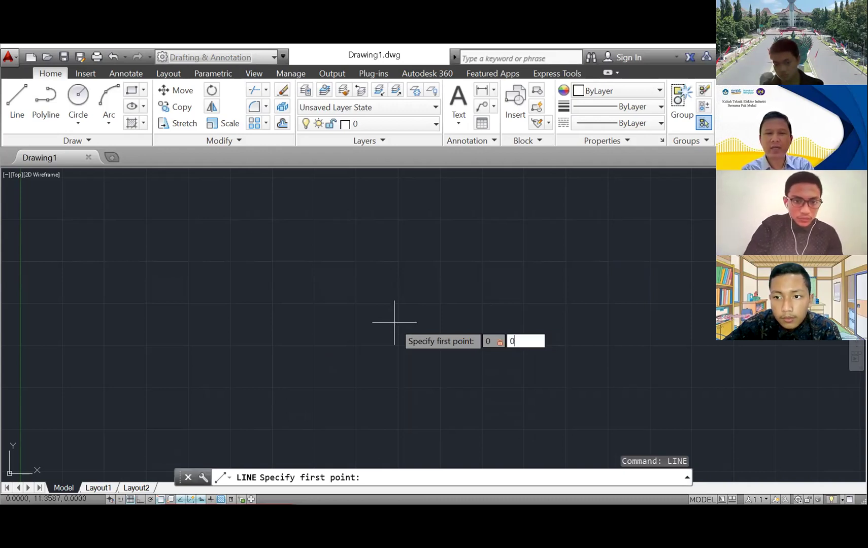
key(Return)
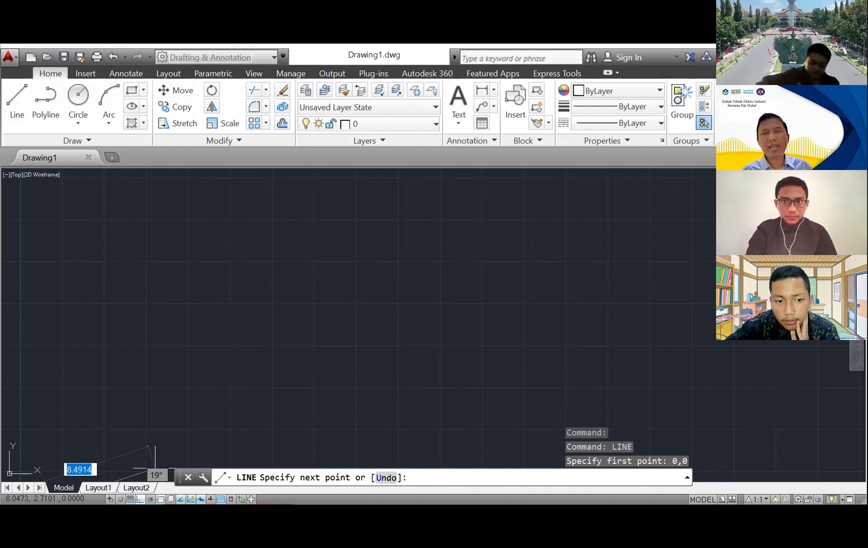
key(F8)
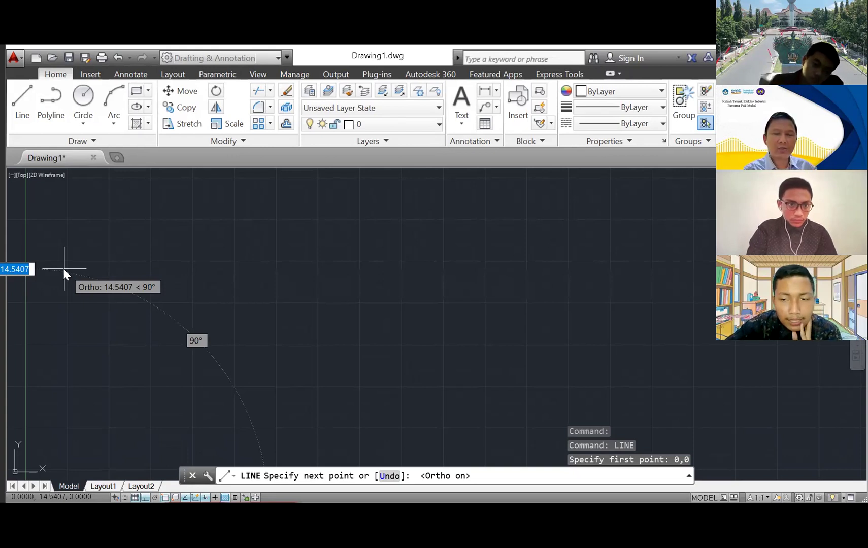
text(420)
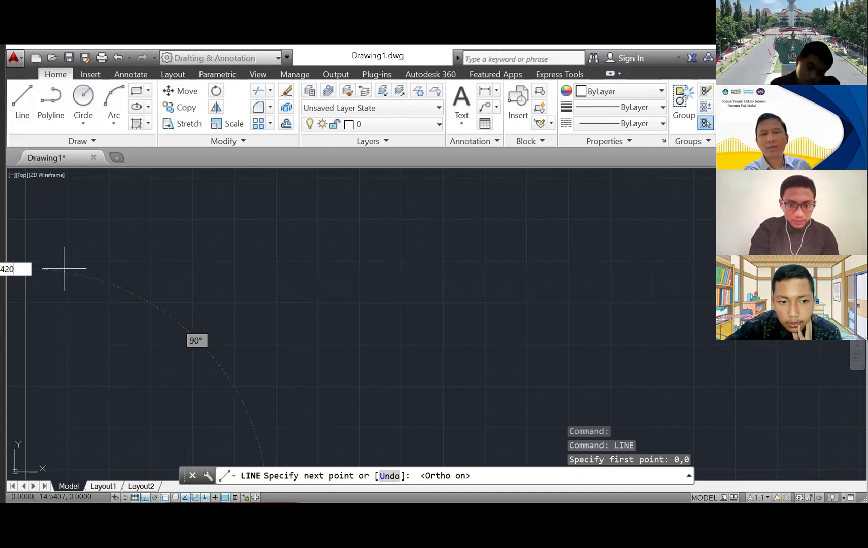
key(Return)
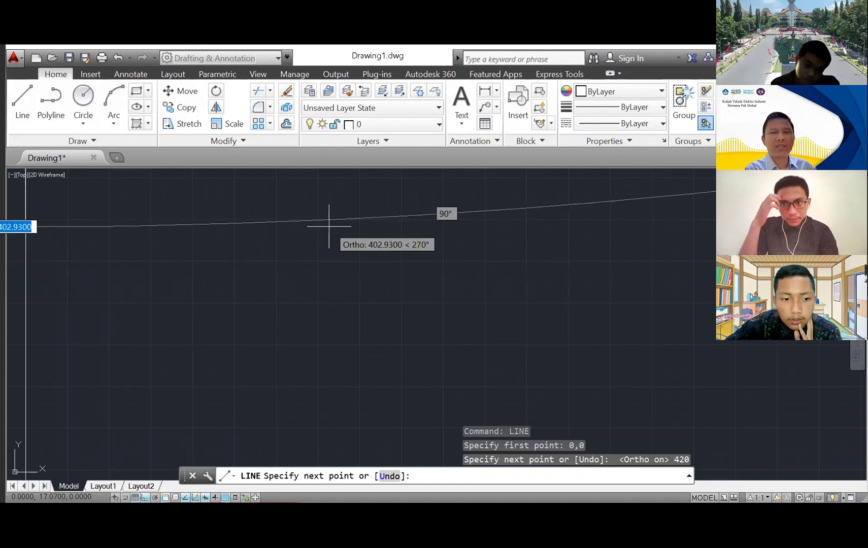
key(Escape)
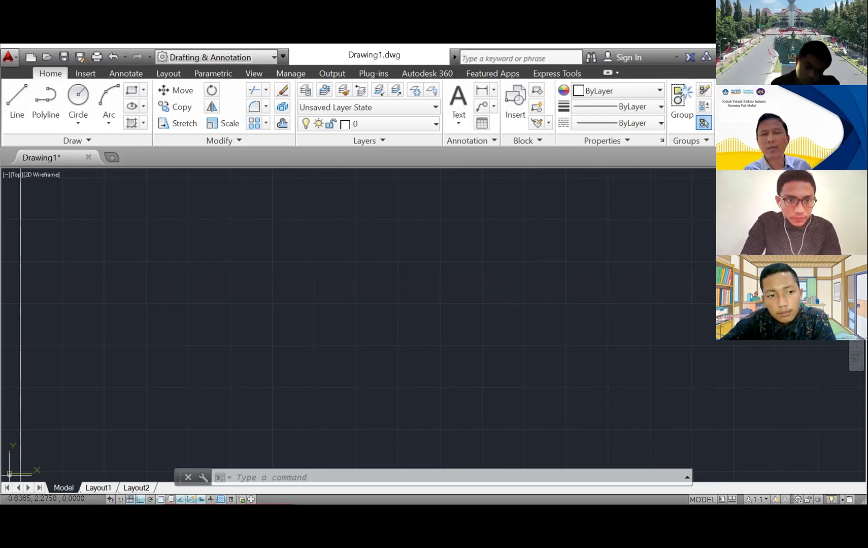
Step: Examine the whole vertical line and its position relative to the origin
middle_click(434, 479)
middle_click(433, 479)
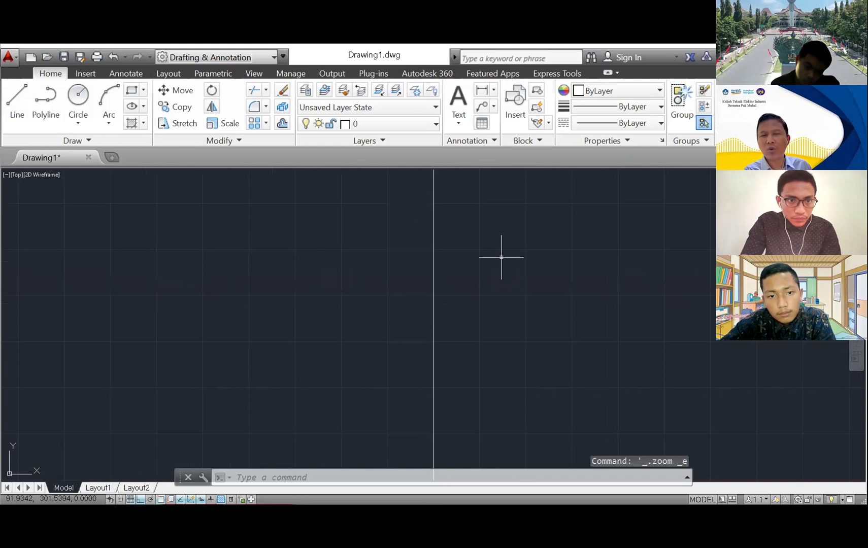
scroll(501, 258, down, 2)
middle_drag(501, 254, 147, 324)
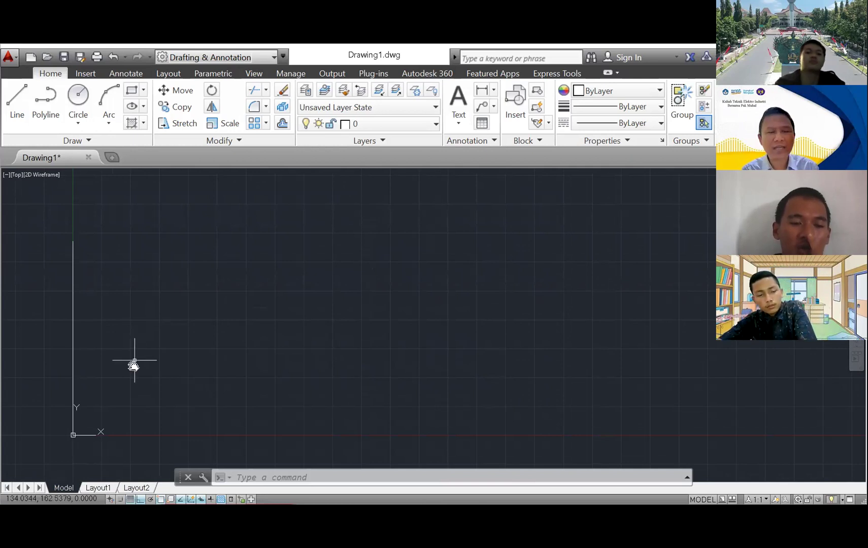
middle_drag(353, 273, 511, 218)
middle_drag(404, 321, 319, 253)
middle_drag(190, 251, 142, 403)
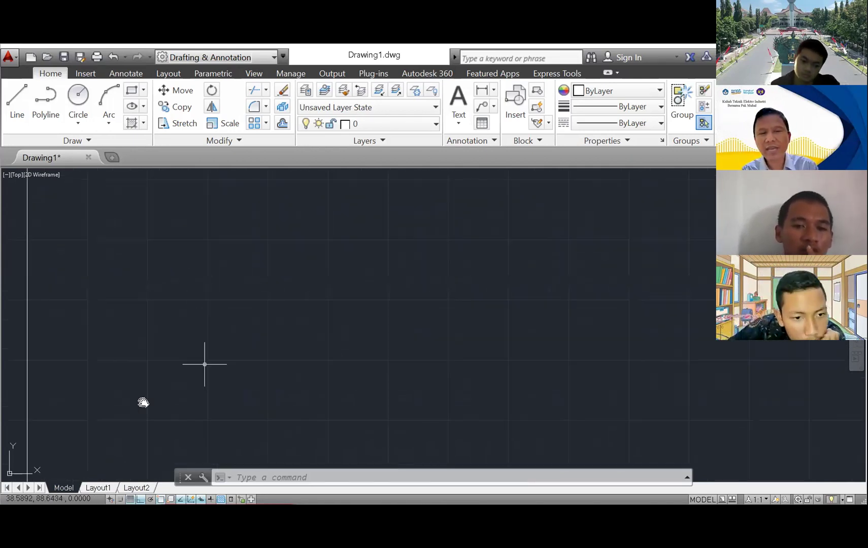
middle_drag(204, 362, 347, 287)
middle_drag(285, 221, 285, 298)
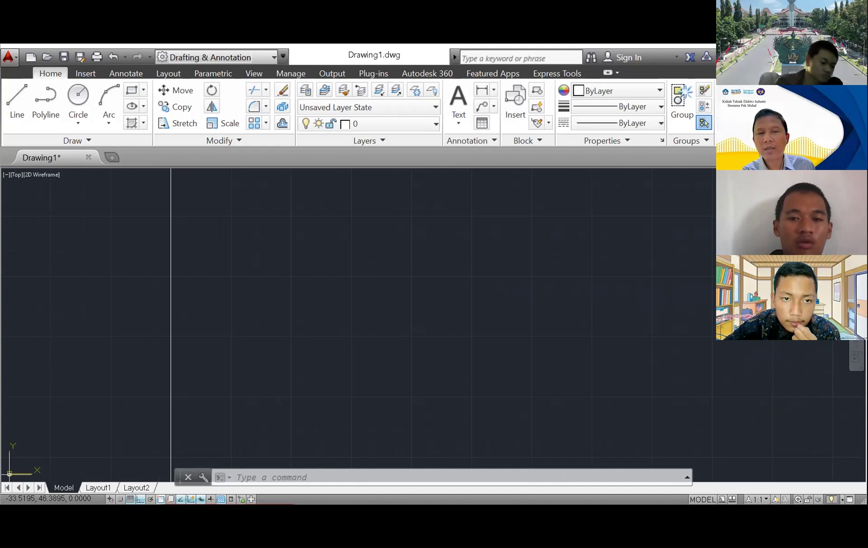
middle_click(284, 342)
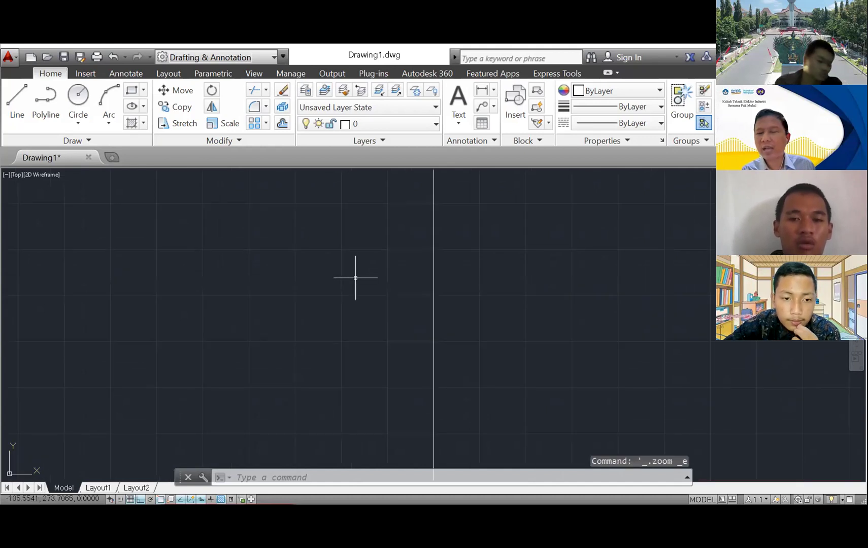
scroll(355, 277, down, 3)
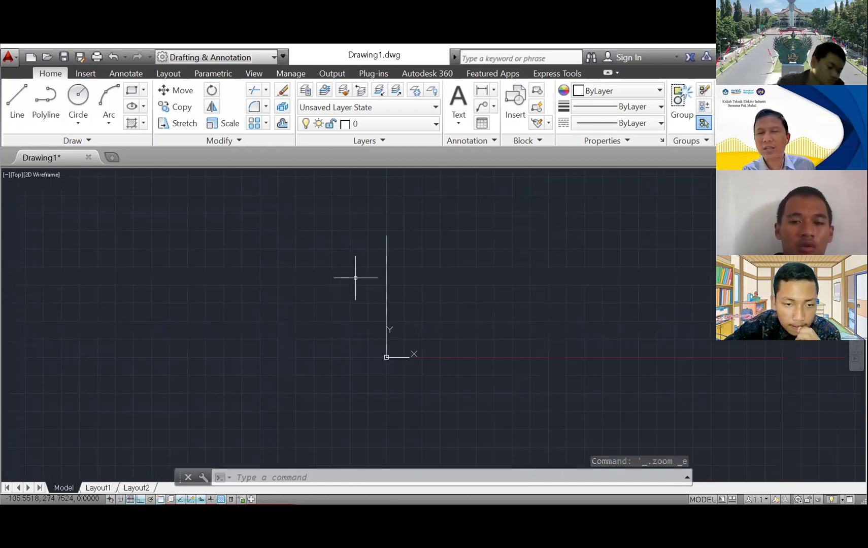
scroll(355, 278, down, 2)
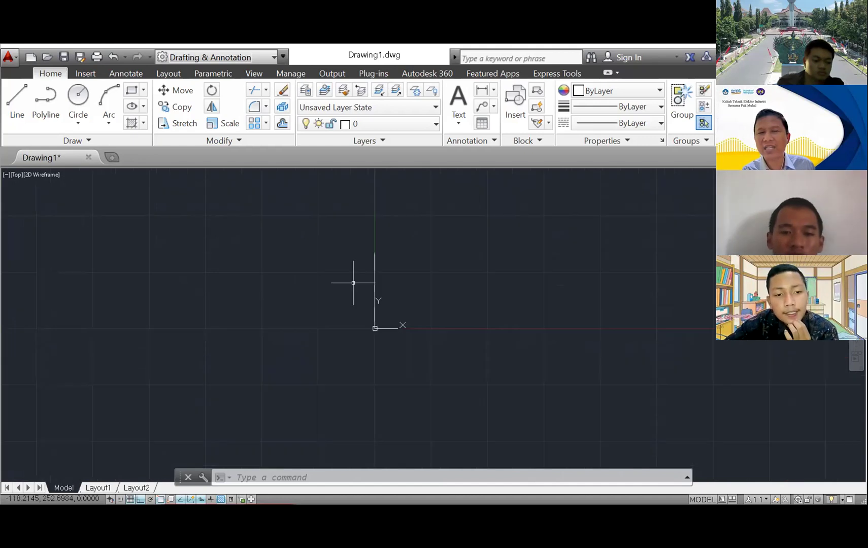
scroll(353, 283, up, 2)
middle_drag(353, 283, 58, 312)
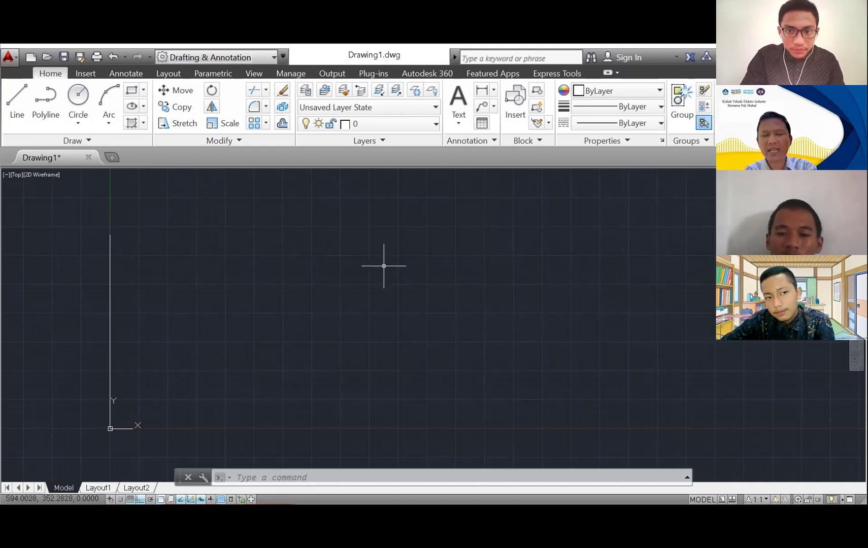
Step: Complete the rectangle with lines from 0,0: 290 units to the right, 420 up, and 290 back to the vertical line's upper end
text(LINE)
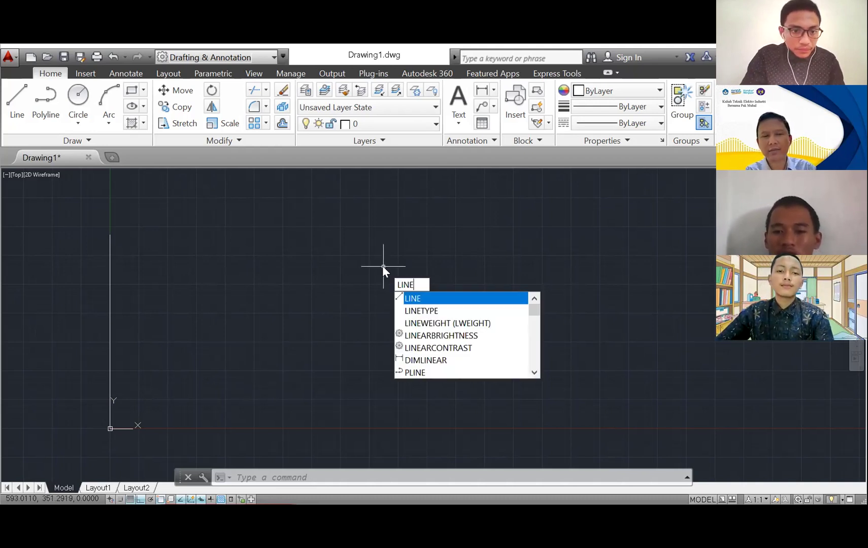
key(Return)
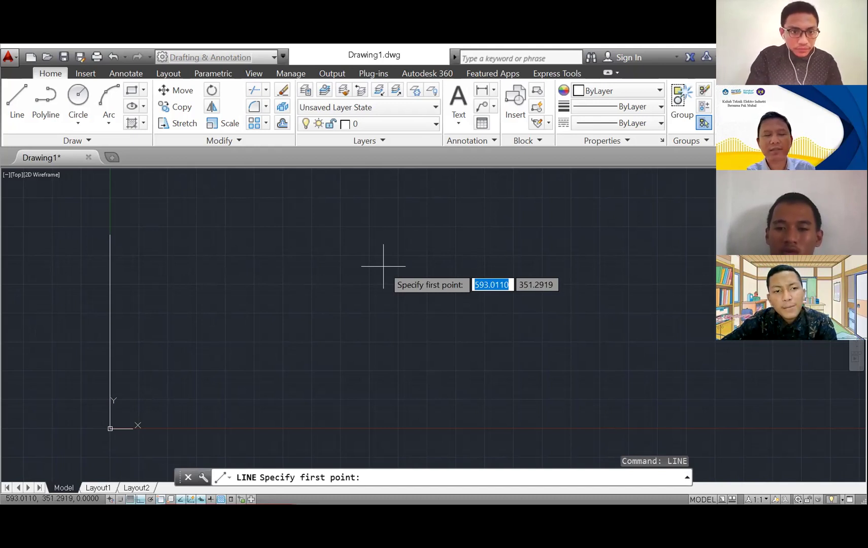
text(0,0)
key(Return)
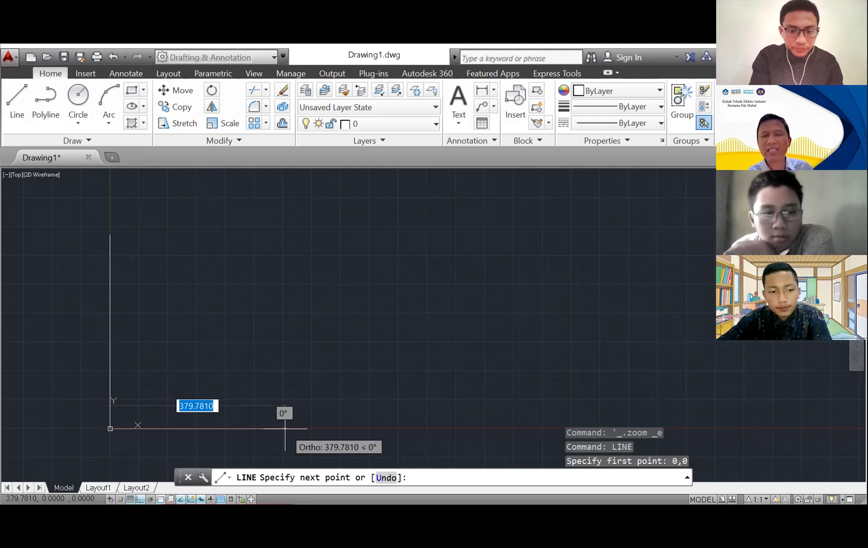
text(290)
key(Return)
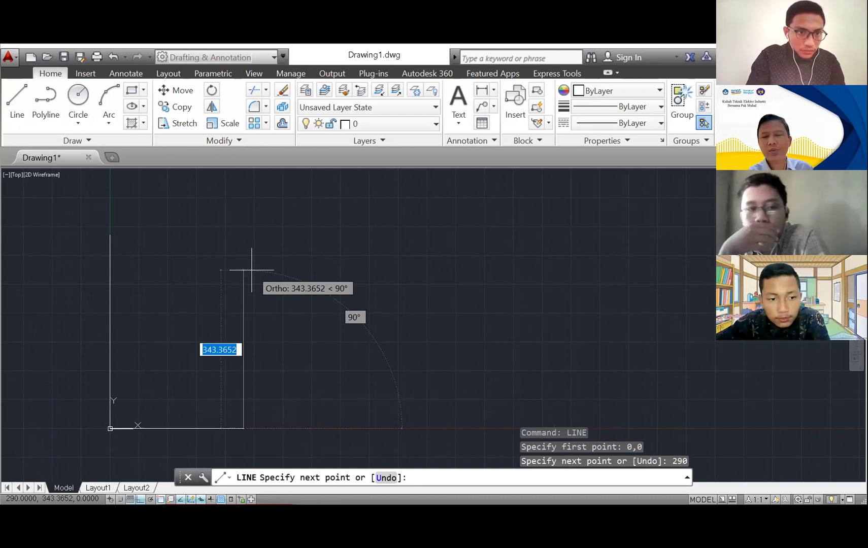
text(420)
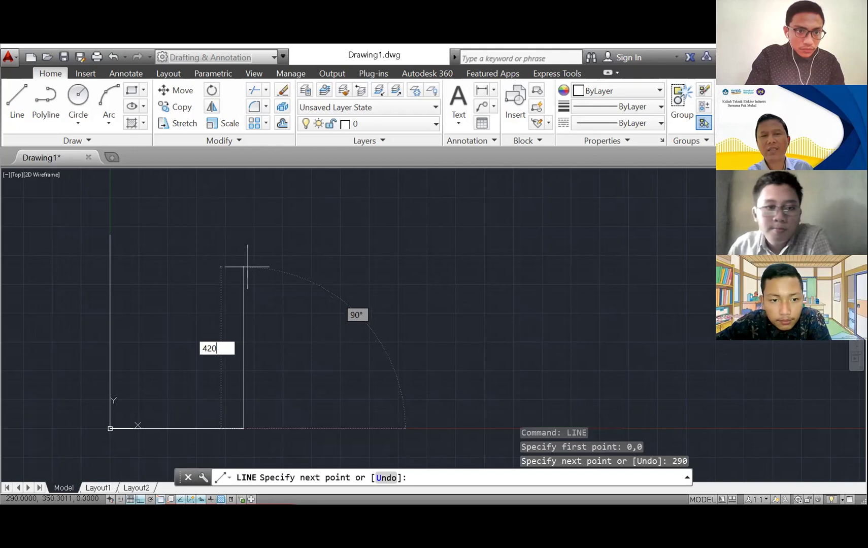
key(Return)
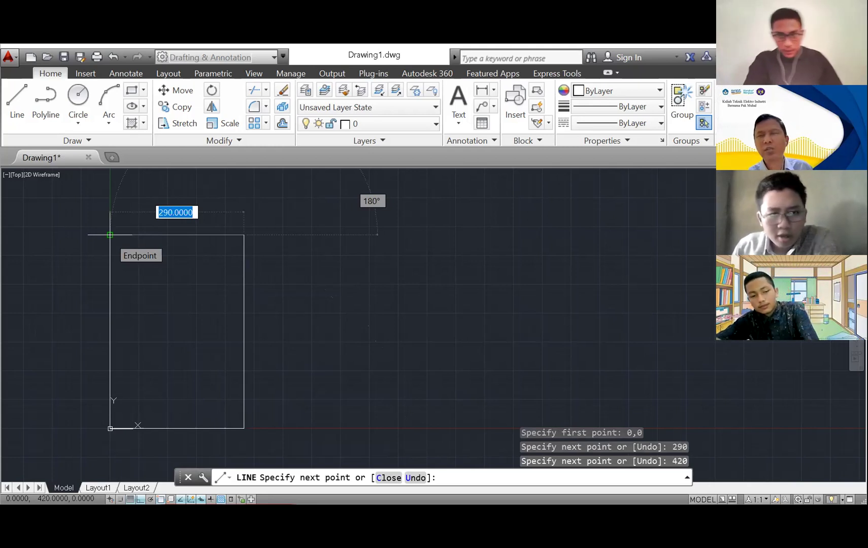
text(290)
key(Return)
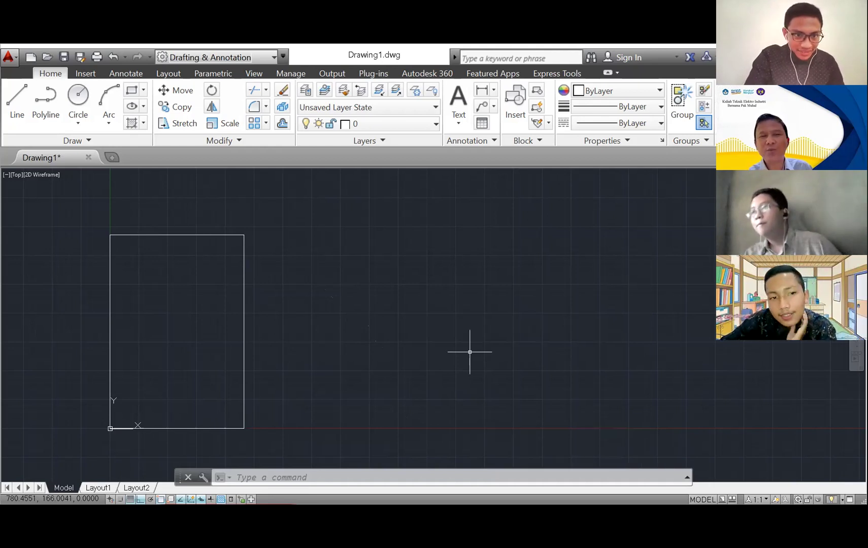
Step: Inspect the rectangle's corners and edges up close and as a whole
scroll(378, 362, up, 3)
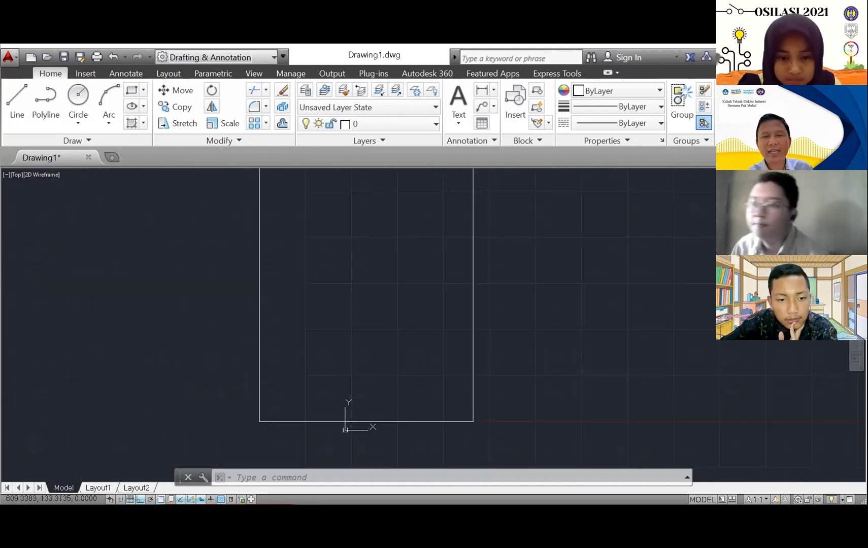
scroll(559, 292, up, 2)
middle_drag(559, 432, 558, 508)
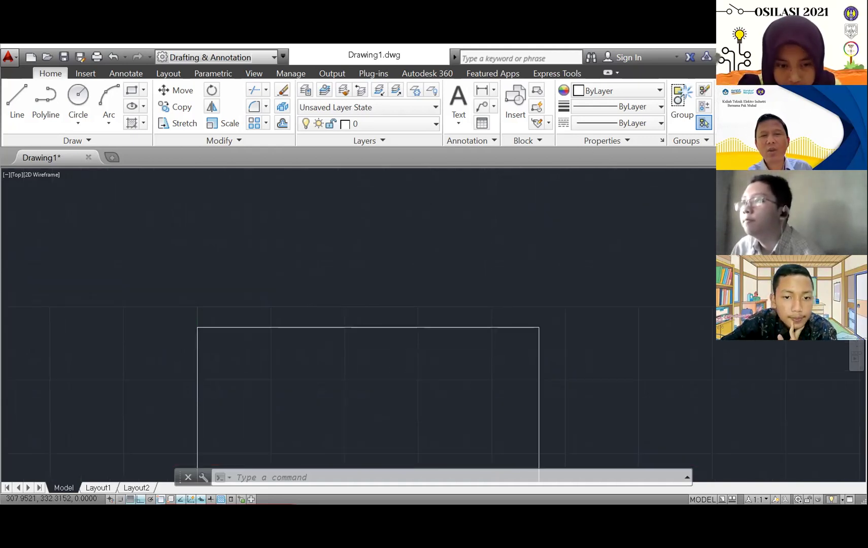
mouse_move(502, 186)
middle_down()
mouse_move(459, 348)
mouse_move(516, 169)
middle_up()
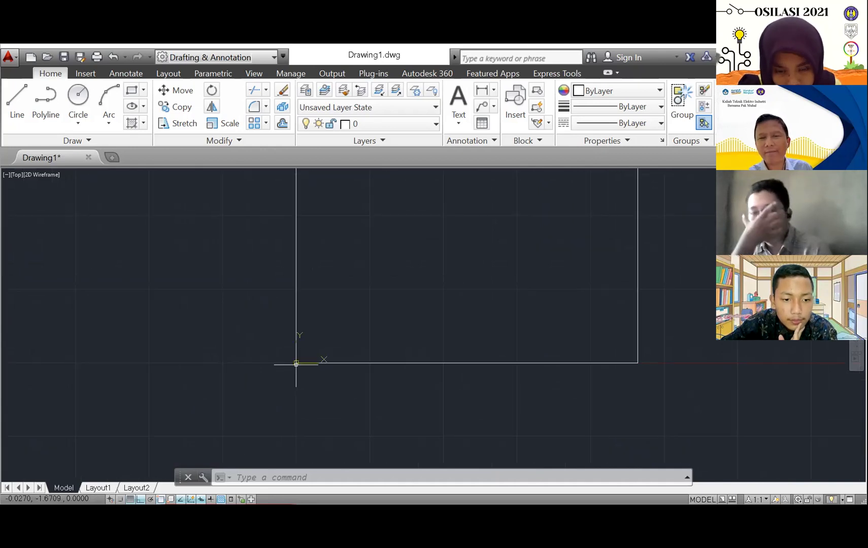
scroll(296, 364, up, 2)
scroll(320, 344, up, 4)
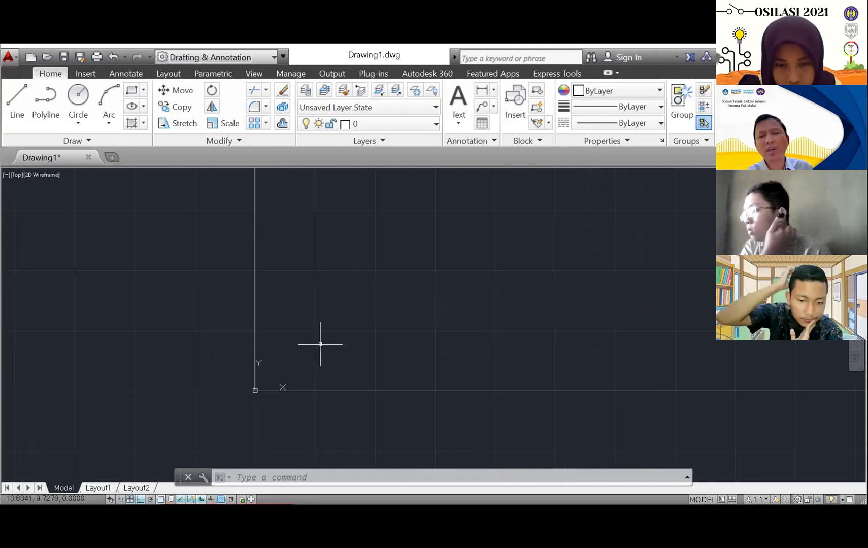
scroll(320, 344, down, 2)
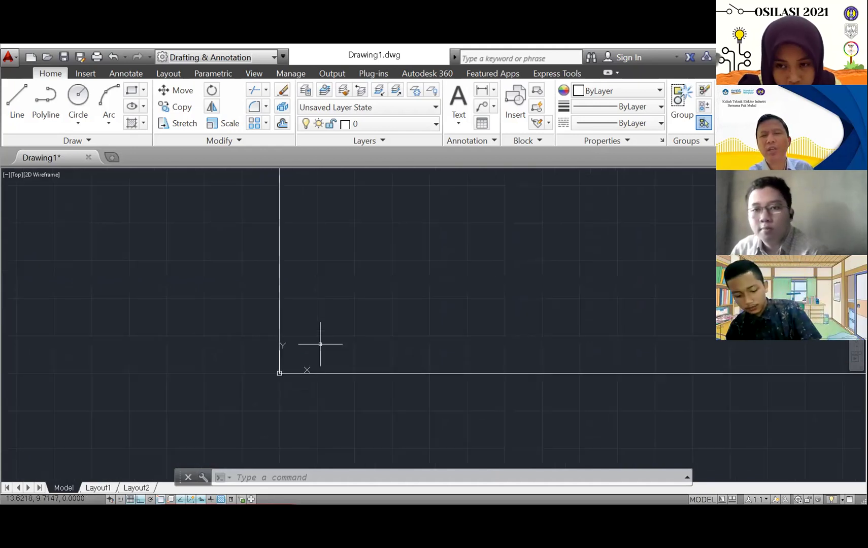
scroll(320, 344, down, 2)
scroll(320, 344, up, 5)
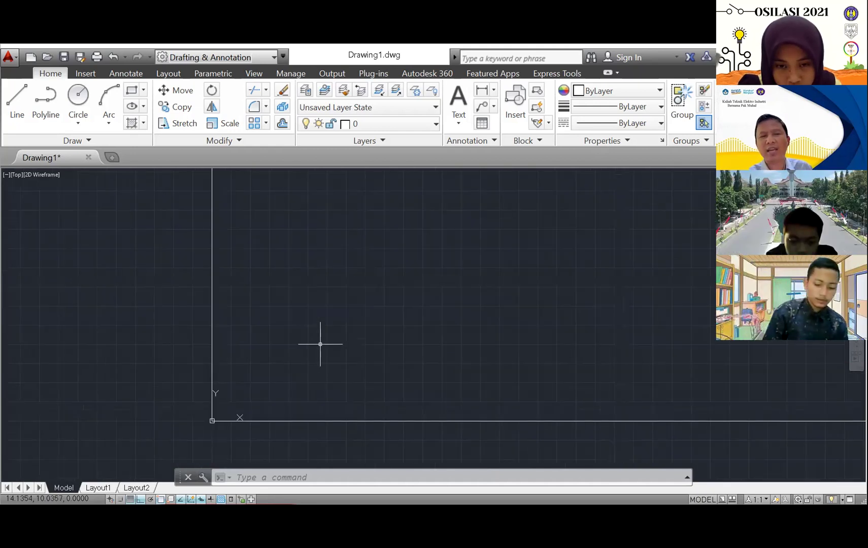
scroll(320, 344, down, 4)
scroll(450, 283, down, 2)
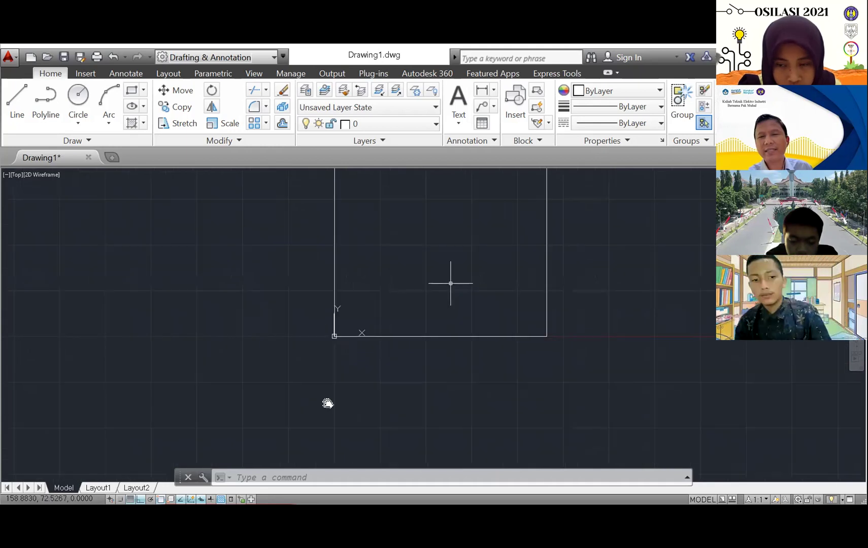
middle_drag(560, 171, 438, 291)
scroll(438, 291, down, 2)
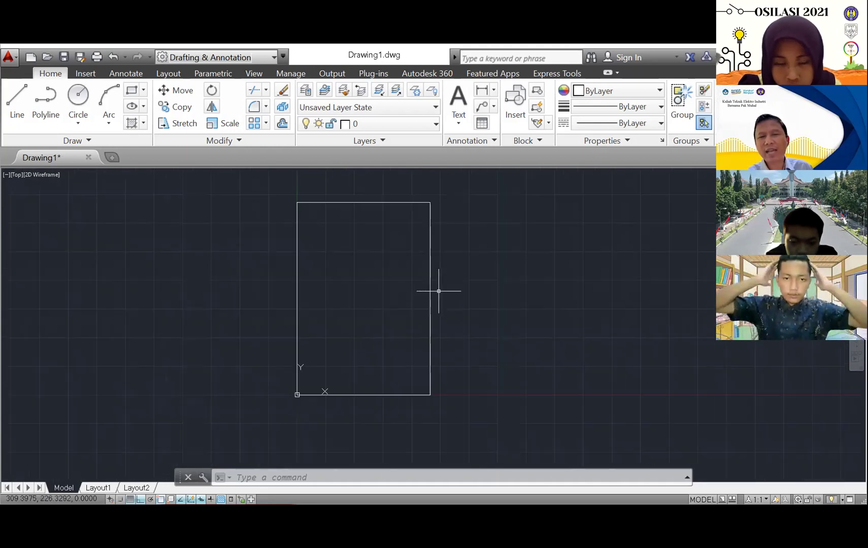
scroll(420, 289, up, 2)
middle_drag(421, 308, 456, 304)
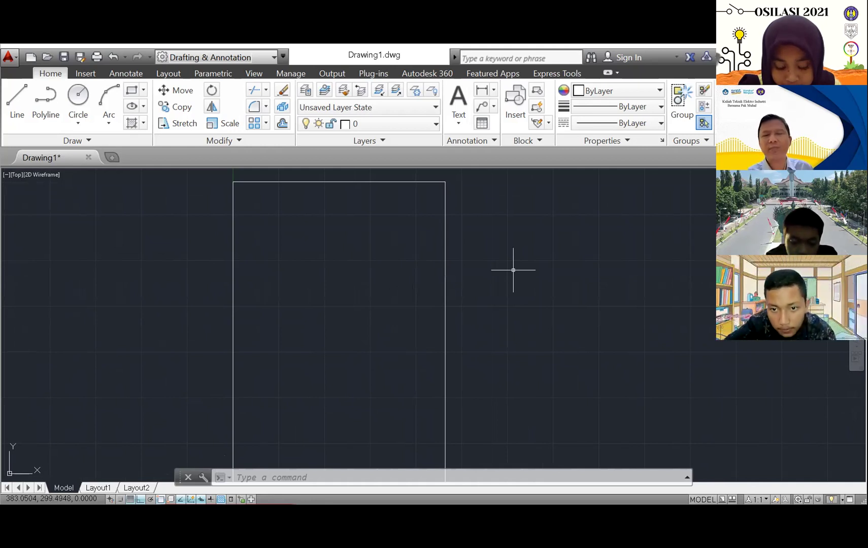
Step: Offset the rectangle's right edge 40 units inward
key(Escape)
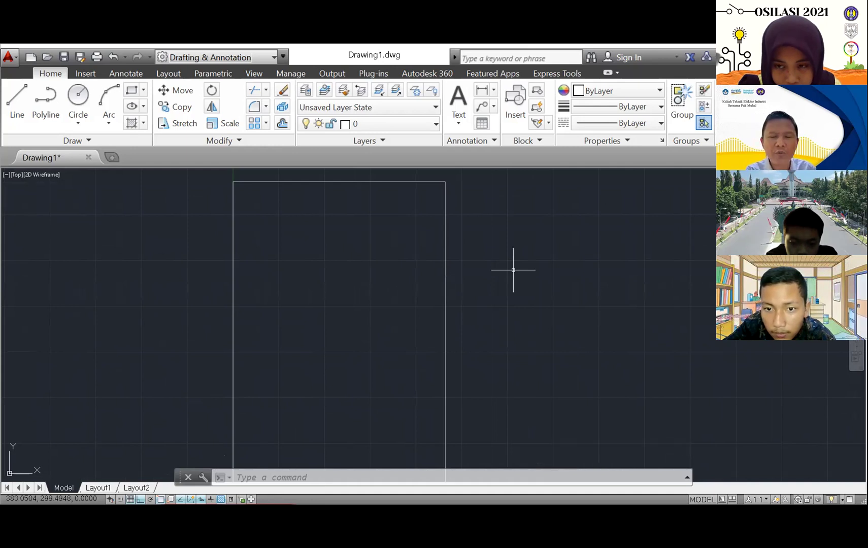
text(O)
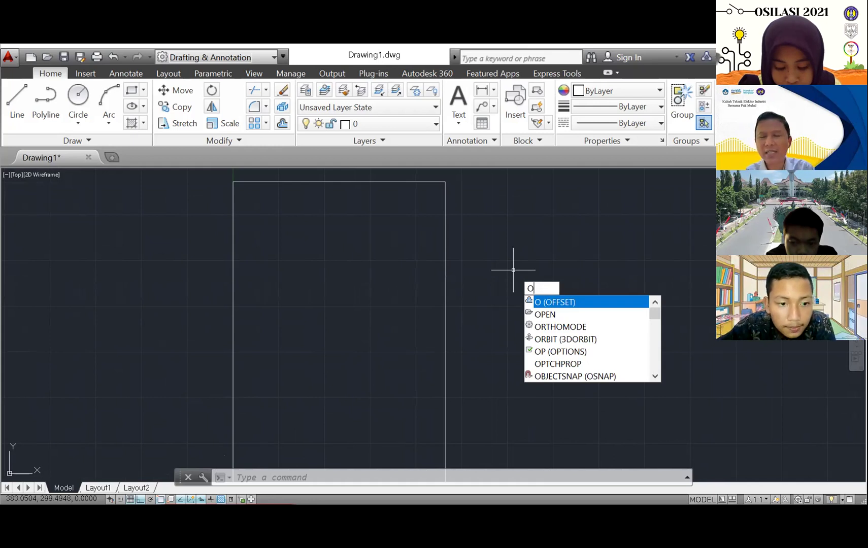
key(Return)
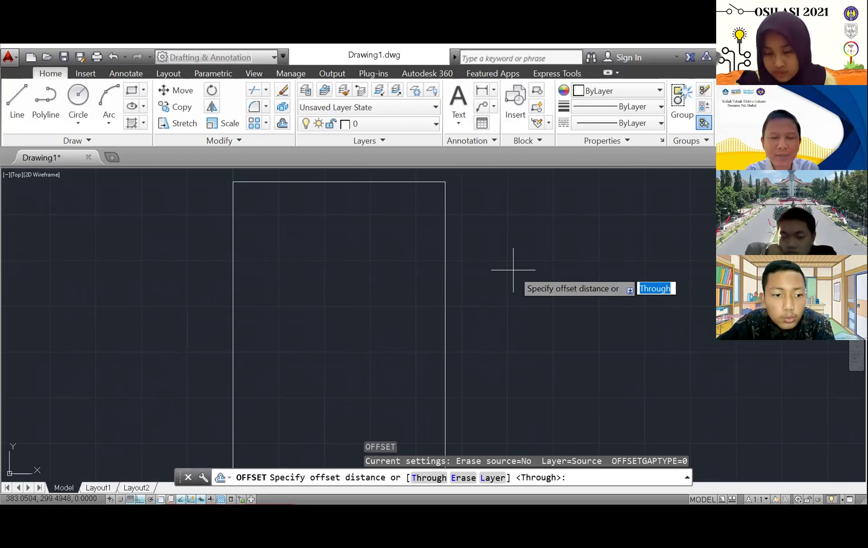
text(40)
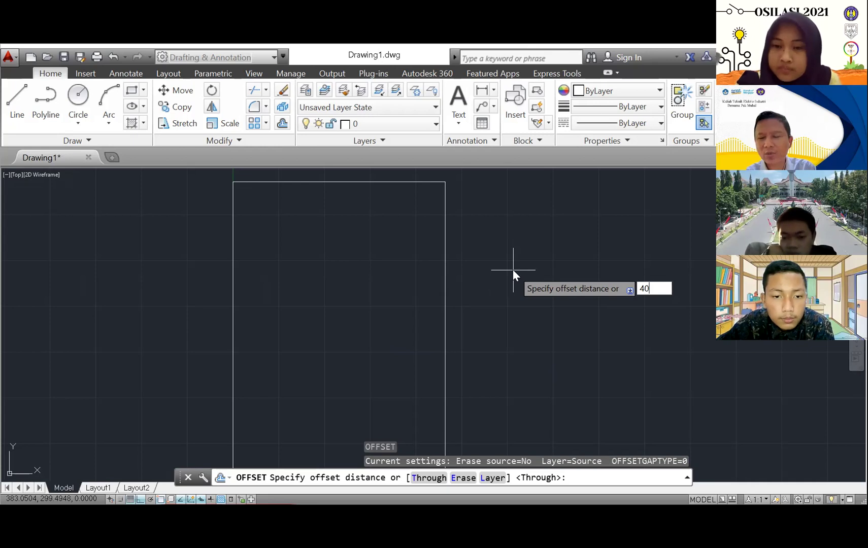
key(Return)
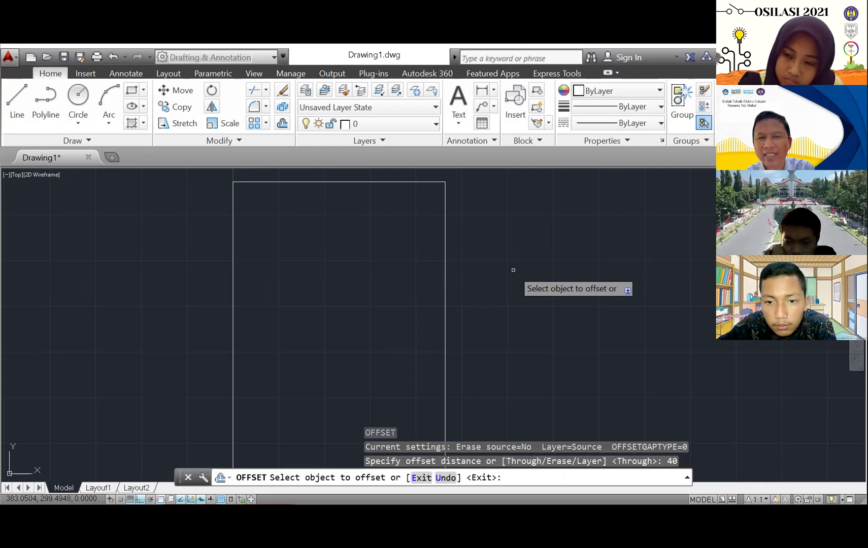
click(445, 248)
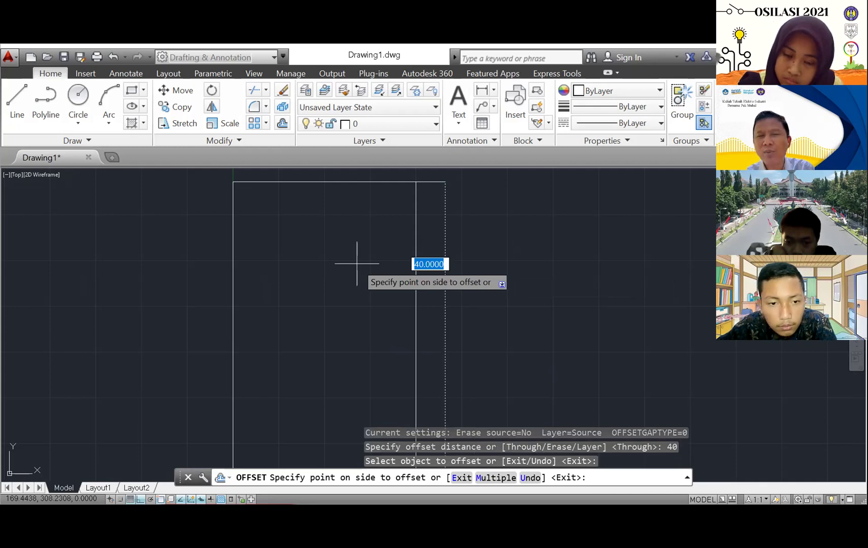
click(357, 263)
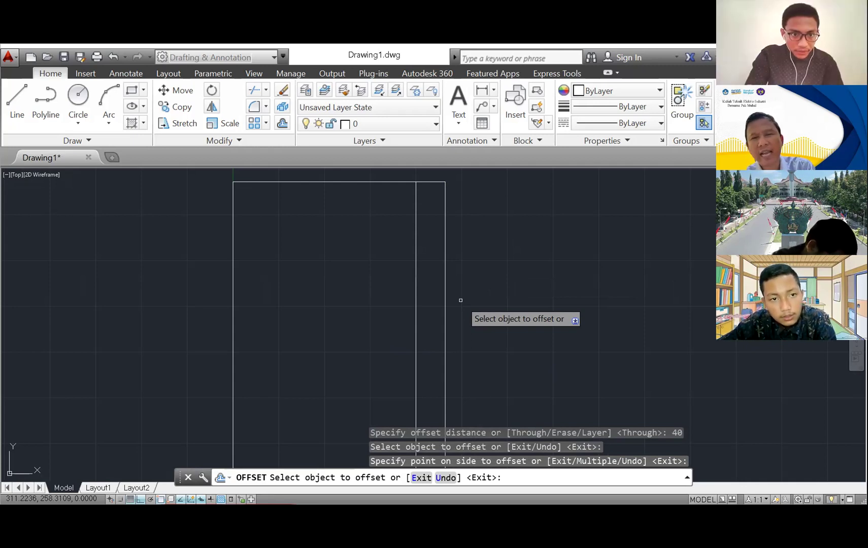
key(Escape)
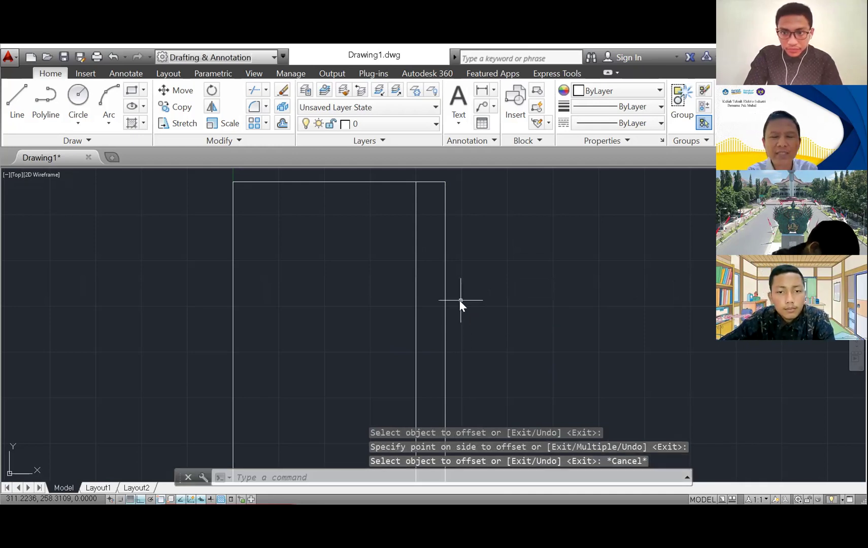
Step: Offset the inner vertical line 15 units further to the left, toward the rectangle's interior
text(O)
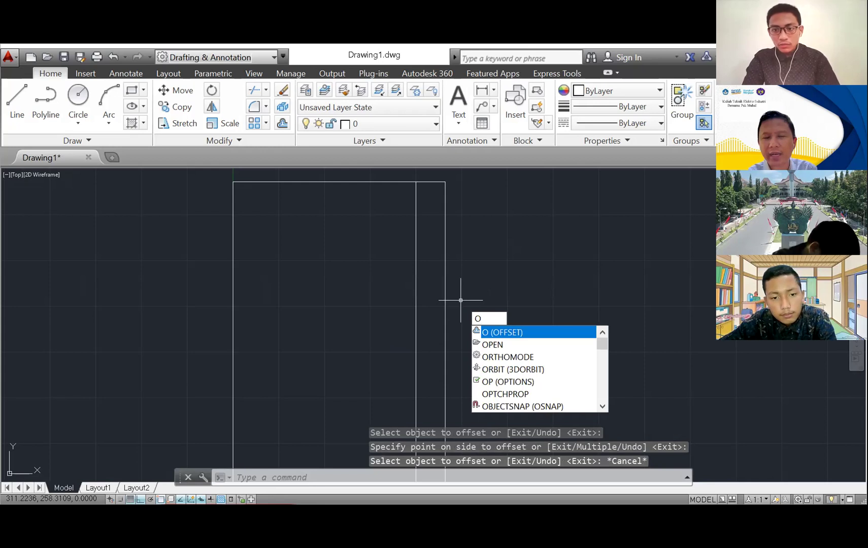
key(Return)
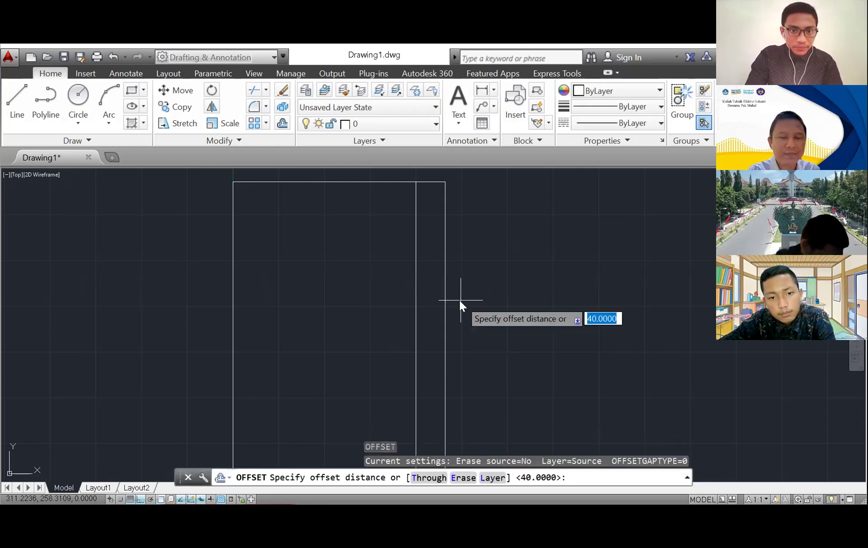
text(15)
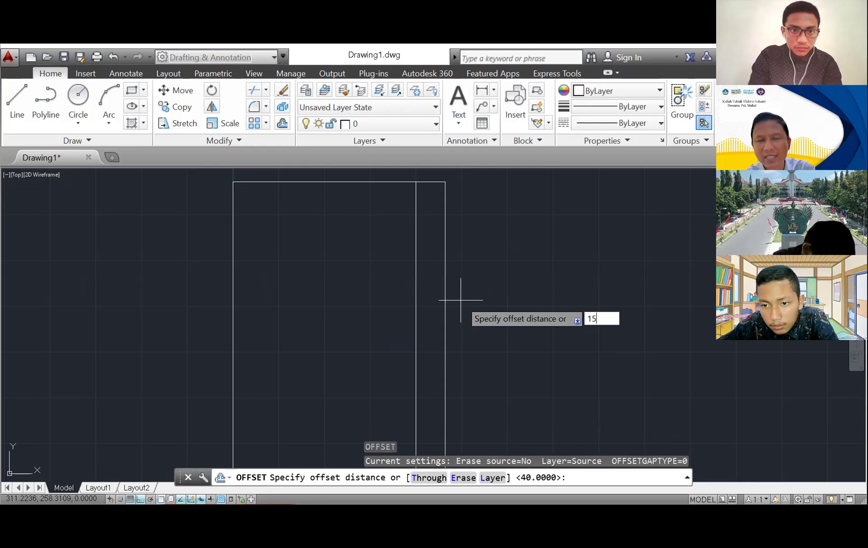
key(Return)
click(416, 304)
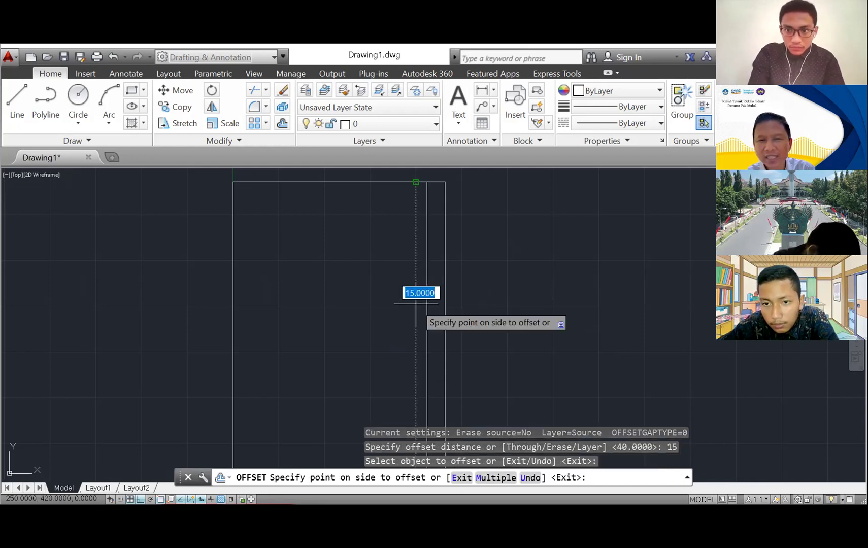
click(343, 307)
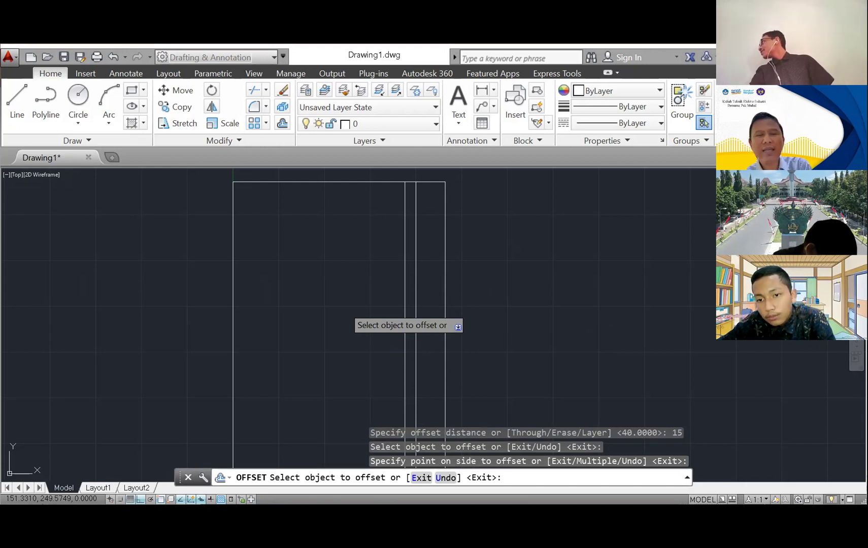
key(Escape)
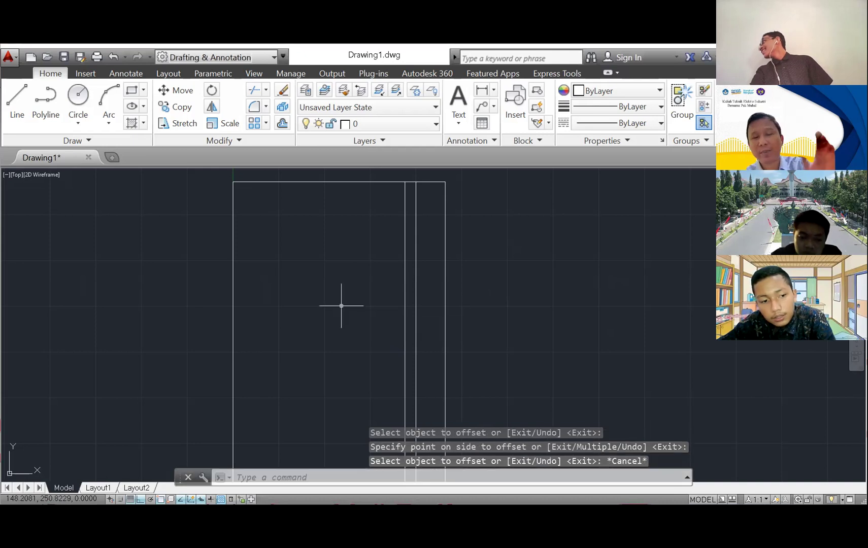
Step: Try offsetting the leftmost inner vertical line 55 units to the left, and erase the resulting copy
text(O)
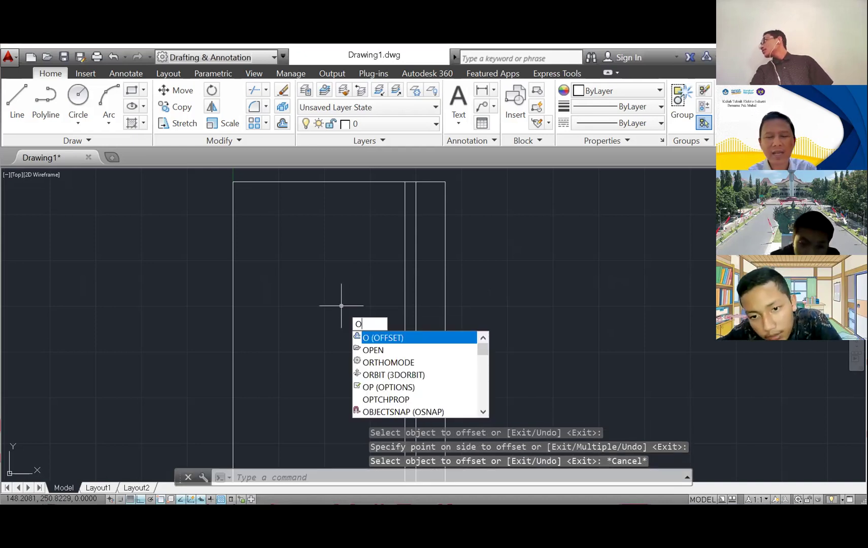
key(Return)
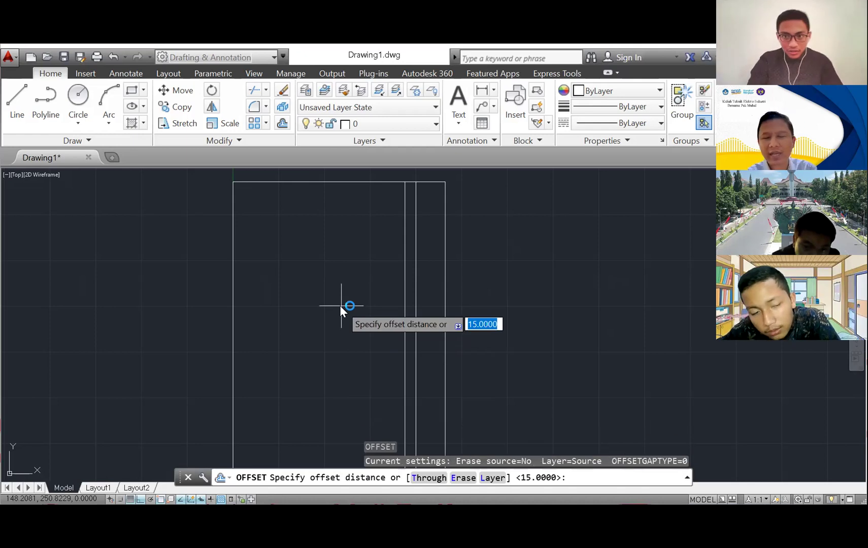
text(55)
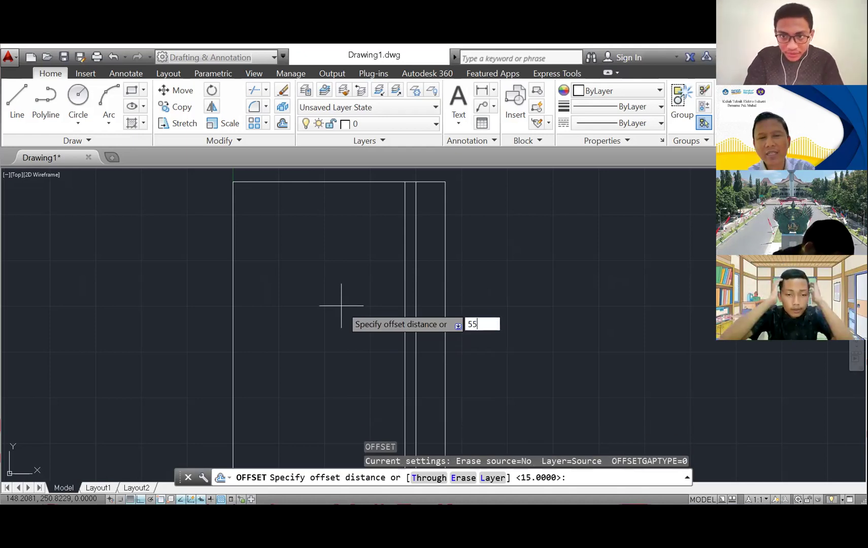
key(Return)
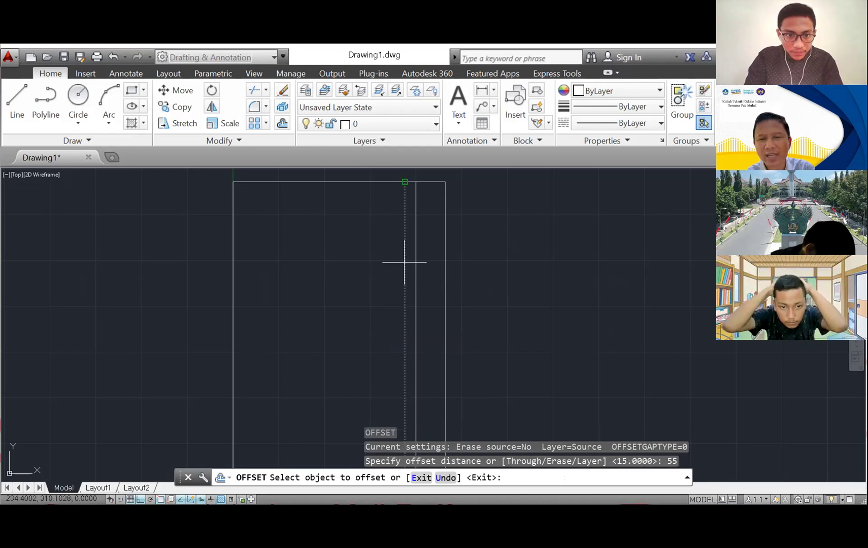
click(404, 262)
click(321, 279)
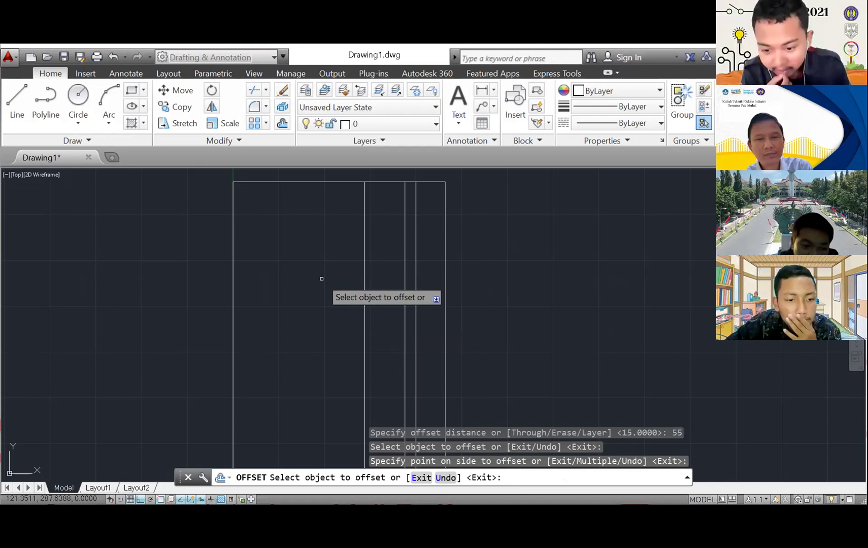
key(Escape)
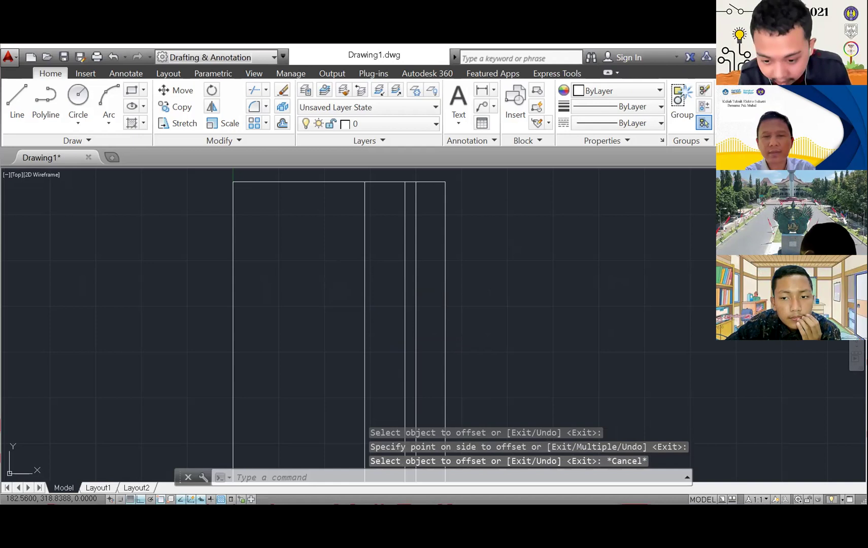
click(364, 263)
key(Delete)
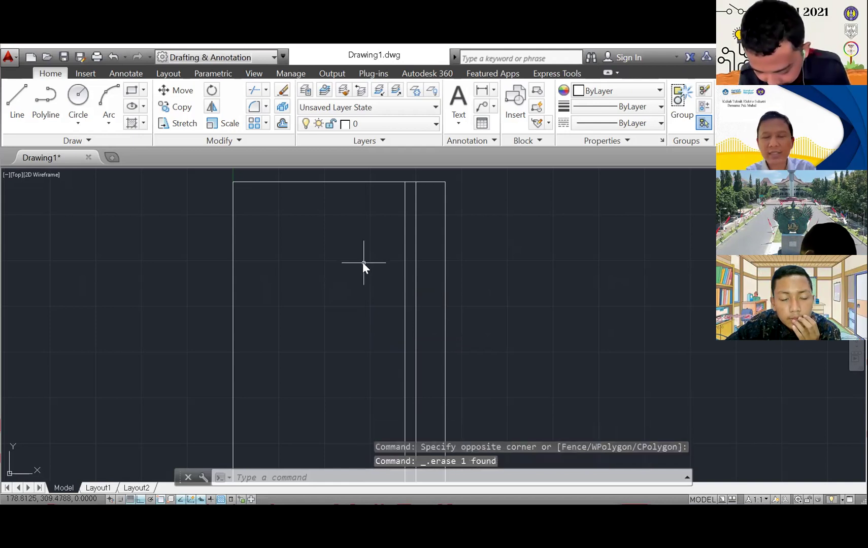
Step: Offset the leftmost inner vertical line 35 units to the left, and offset that copy another 35 units left
text(O)
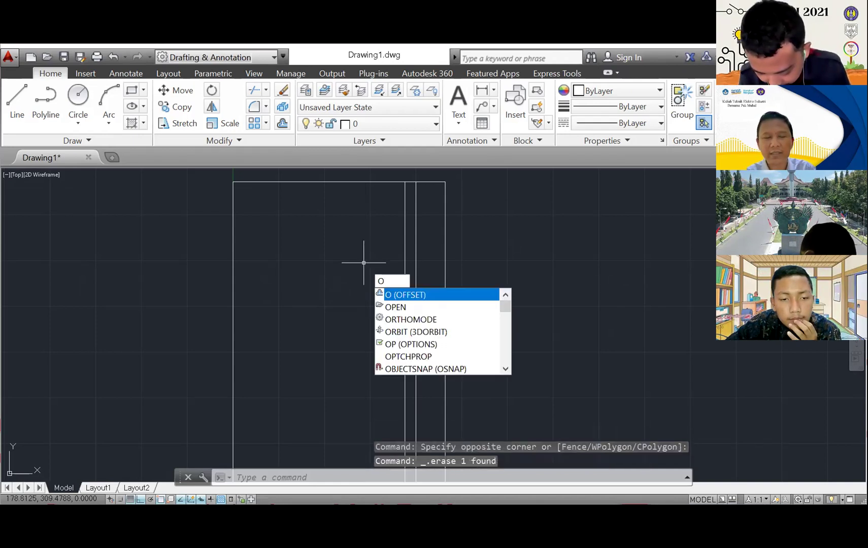
key(Return)
text(35)
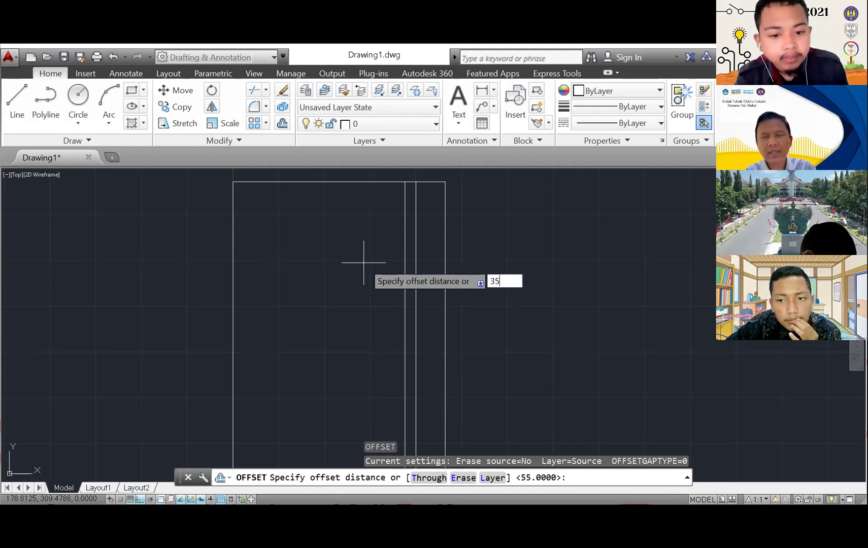
key(Return)
click(404, 269)
click(333, 274)
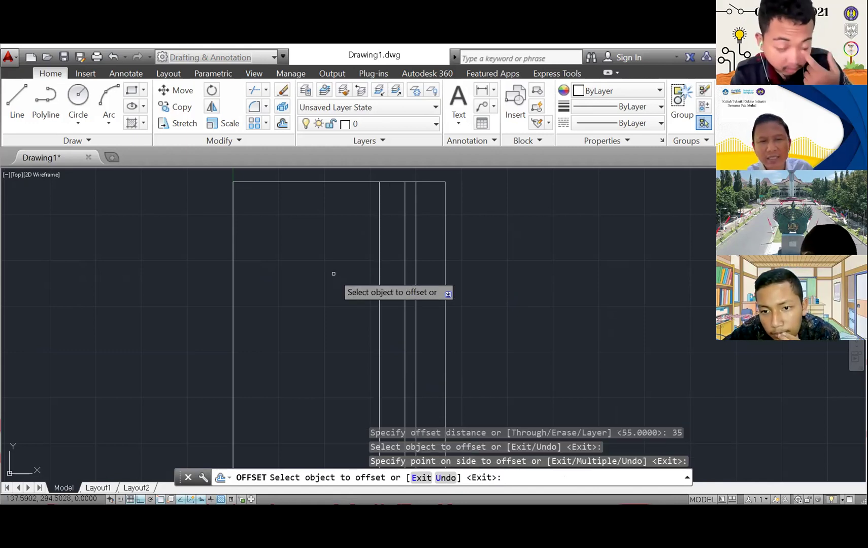
click(379, 271)
click(312, 267)
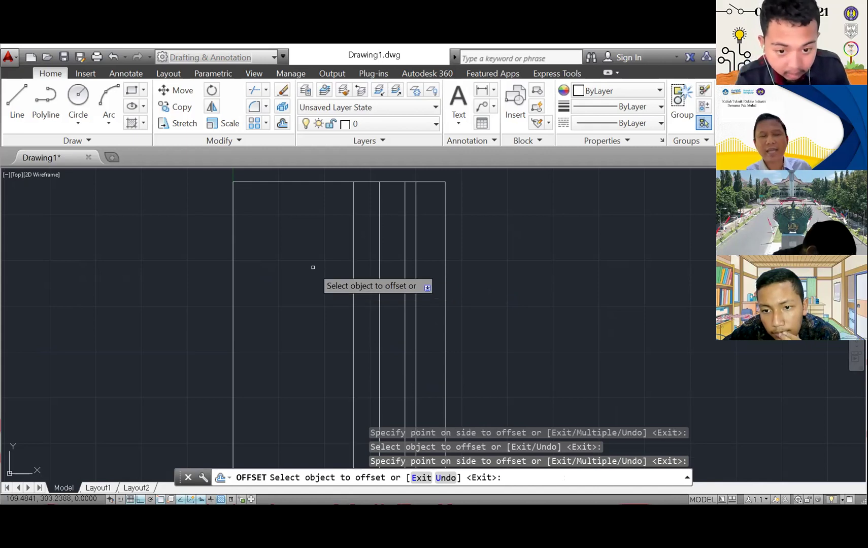
key(Escape)
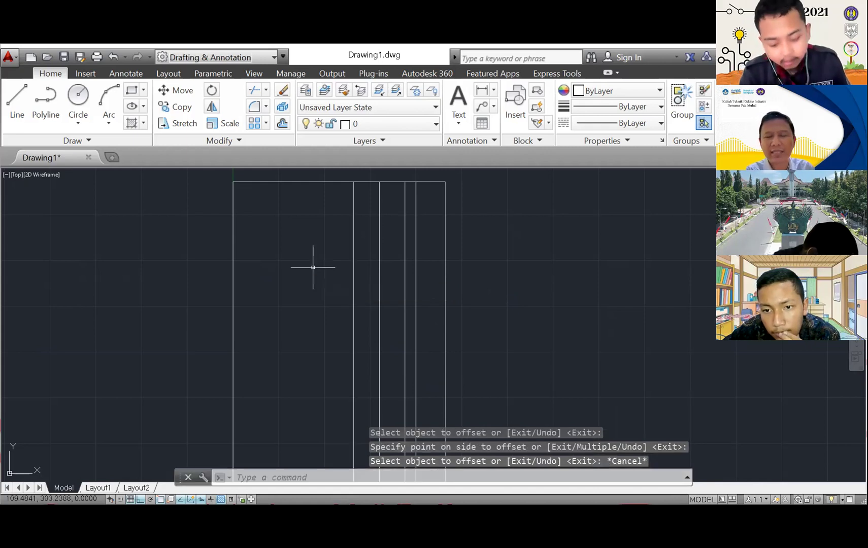
Step: Offset the leftmost inner vertical line 60 units further to the left
text(O)
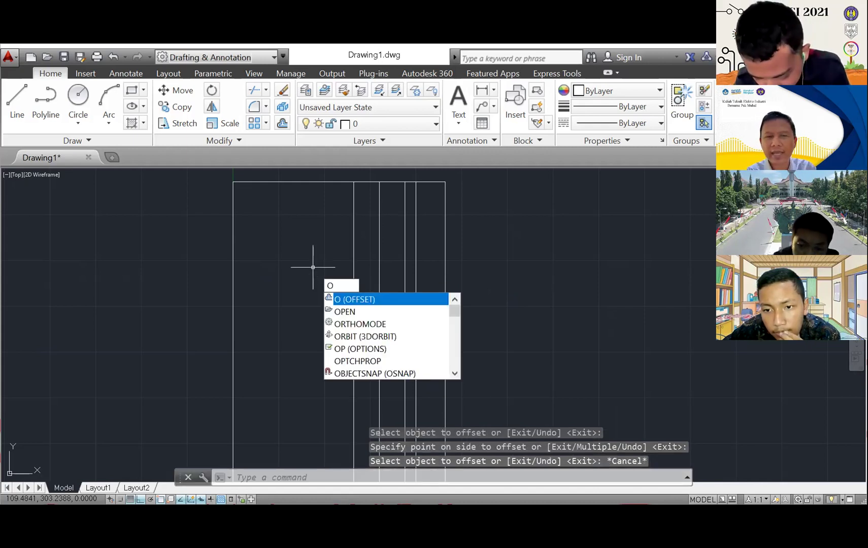
key(Return)
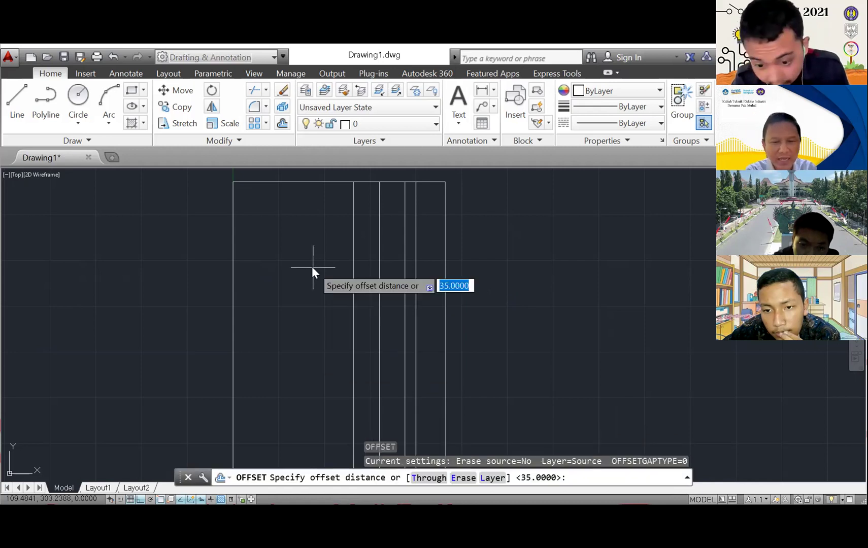
text(60)
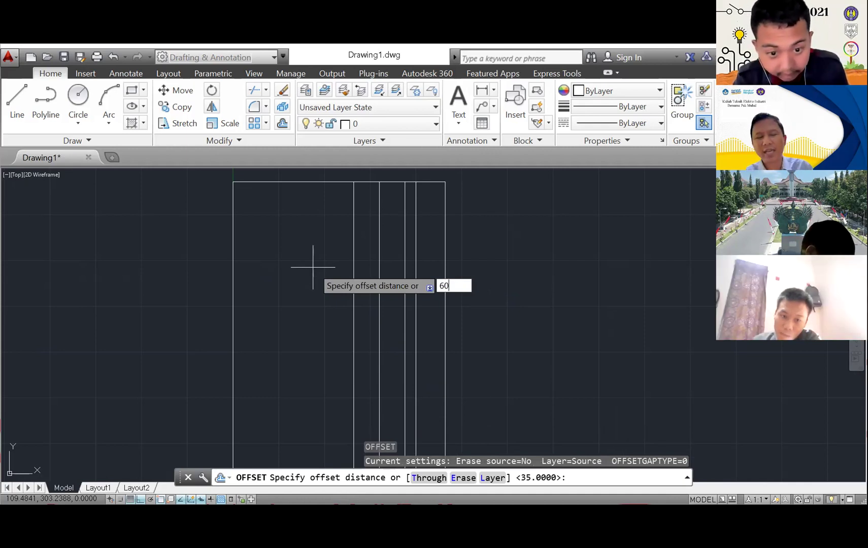
key(Return)
click(354, 267)
click(312, 267)
key(Escape)
Step: Offset the rectangle's bottom edge 7 units upward
mouse_move(461, 375)
middle_down()
mouse_move(461, 332)
mouse_move(403, 331)
middle_up()
scroll(464, 333, down, 1)
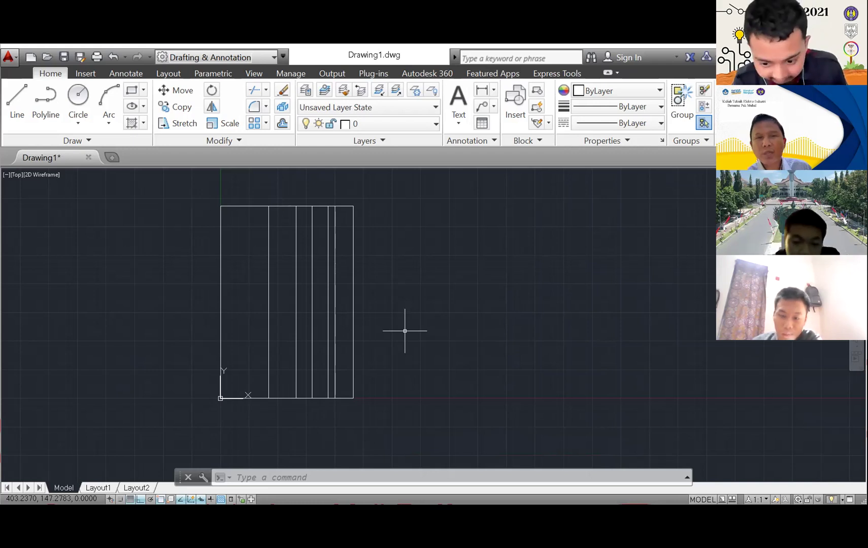
scroll(405, 331, up, 2)
mouse_move(405, 330)
middle_down()
mouse_move(387, 380)
mouse_move(508, 296)
middle_up()
scroll(501, 377, up, 2)
middle_drag(501, 377, 591, 369)
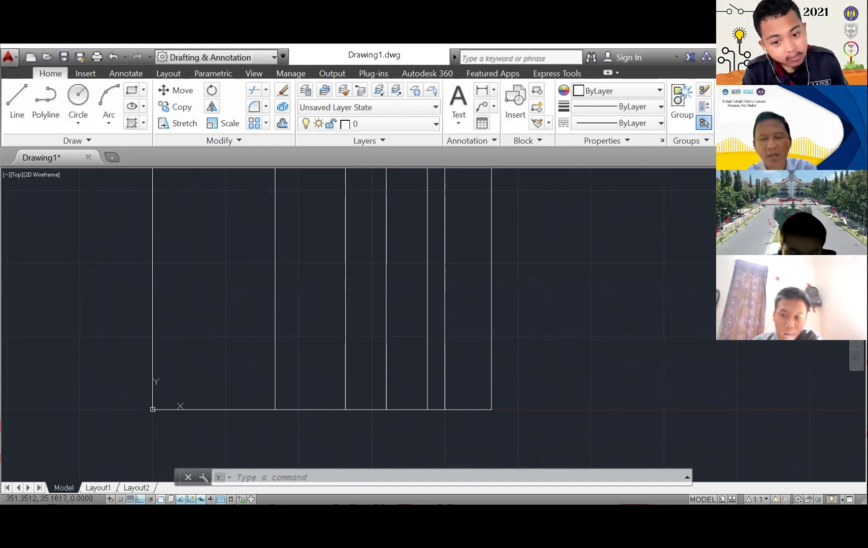
key(Escape)
key(Escape)
text(O)
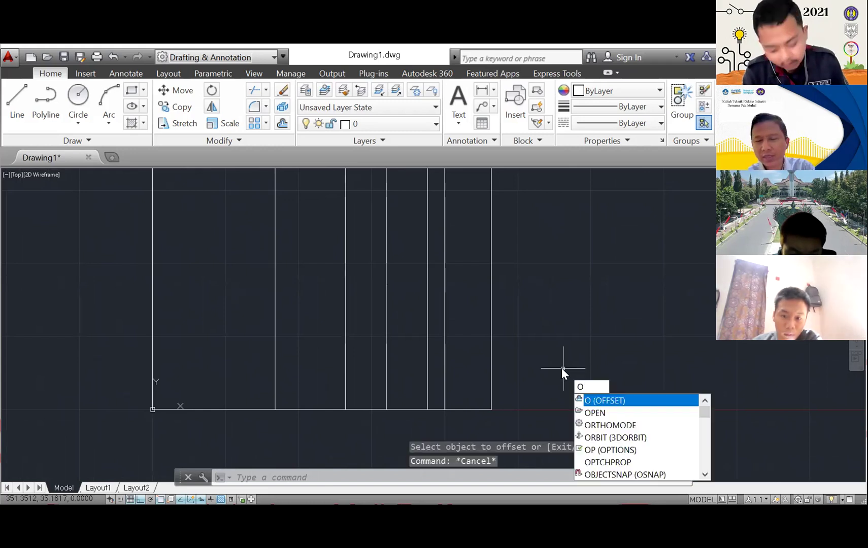
key(Return)
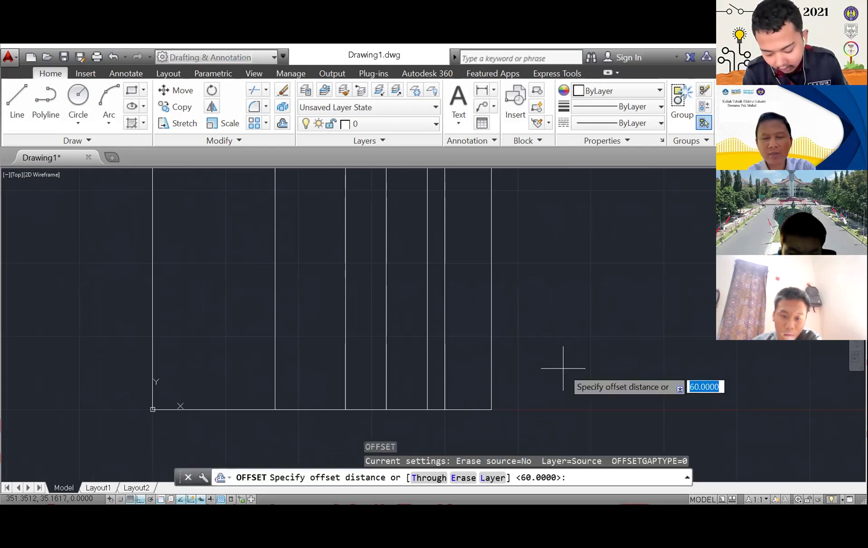
text(7)
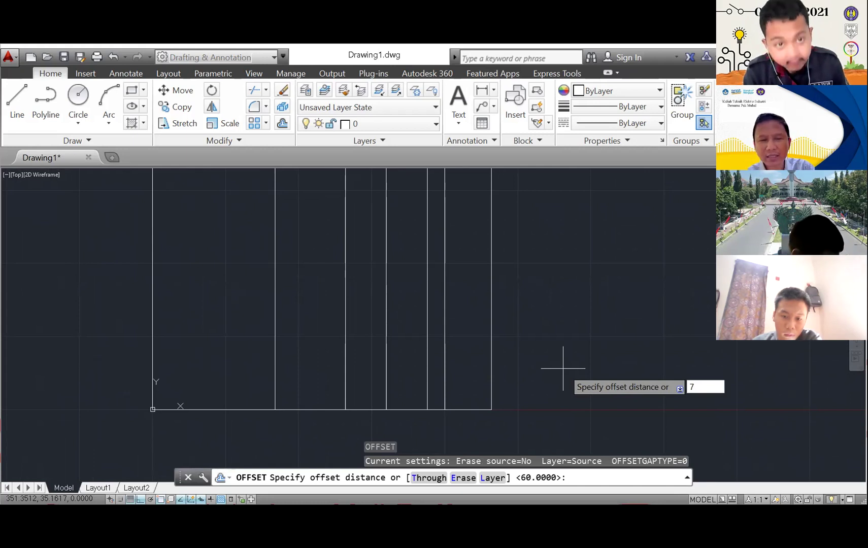
key(Return)
click(324, 409)
click(308, 392)
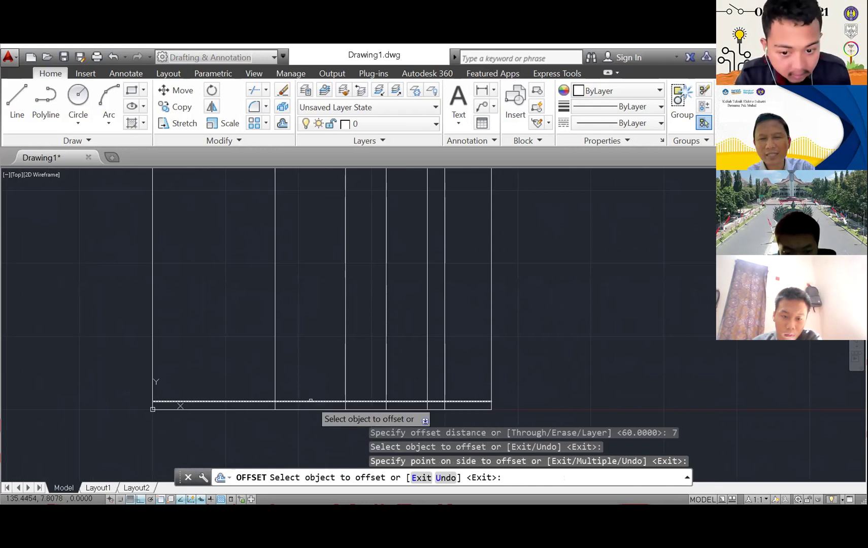
Step: Offset the lowest inner horizontal line 7 units upward, repeating from each new copy to add three lines
click(310, 401)
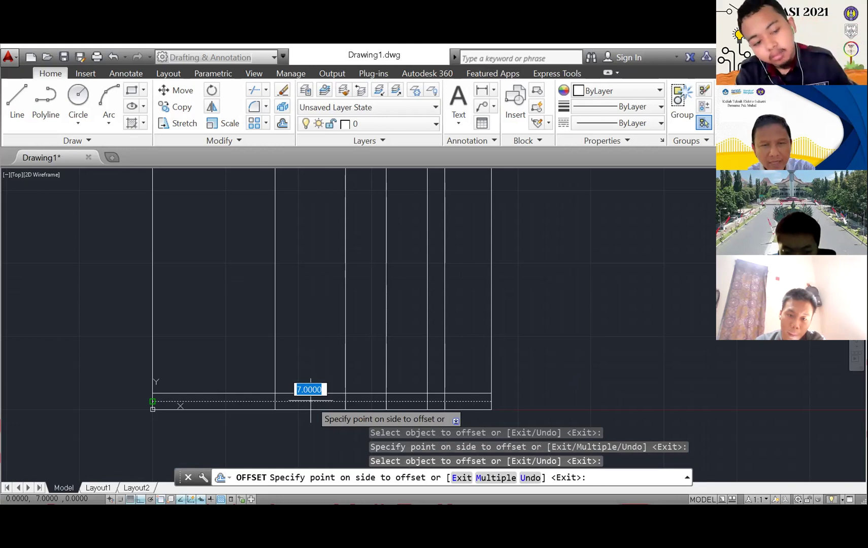
click(310, 374)
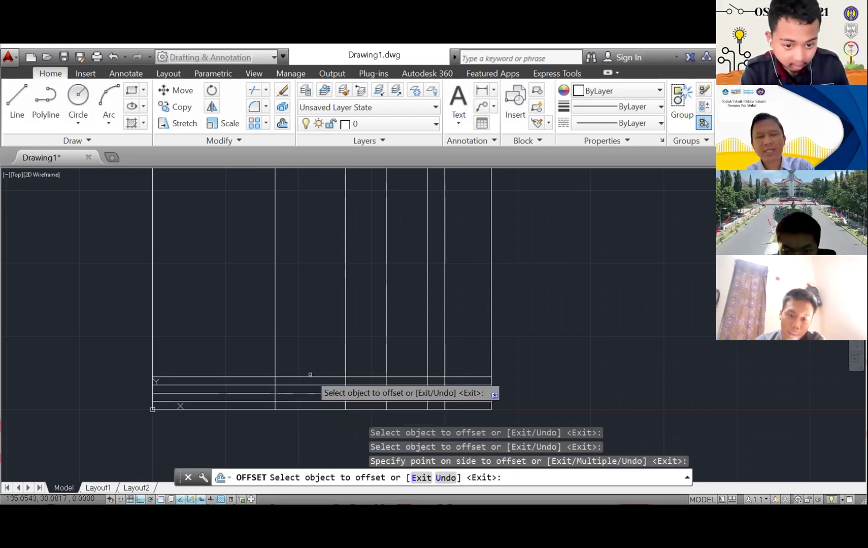
key(Escape)
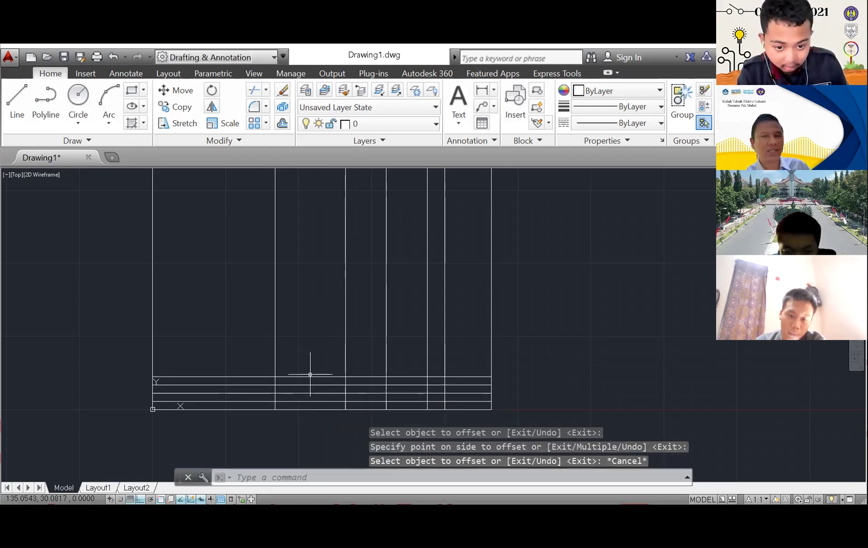
Step: Examine the grid of offset lines along the rectangle's bottom edge and the full-height vertical lines above it
scroll(441, 355, up, 2)
mouse_move(434, 352)
middle_down()
mouse_move(547, 304)
mouse_move(520, 282)
middle_up()
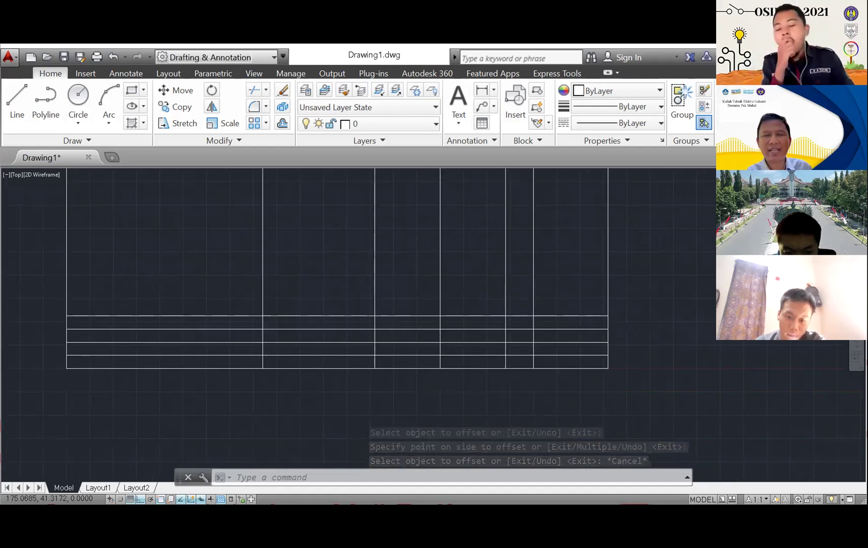
scroll(398, 292, down, 6)
middle_drag(397, 290, 380, 387)
scroll(383, 379, up, 2)
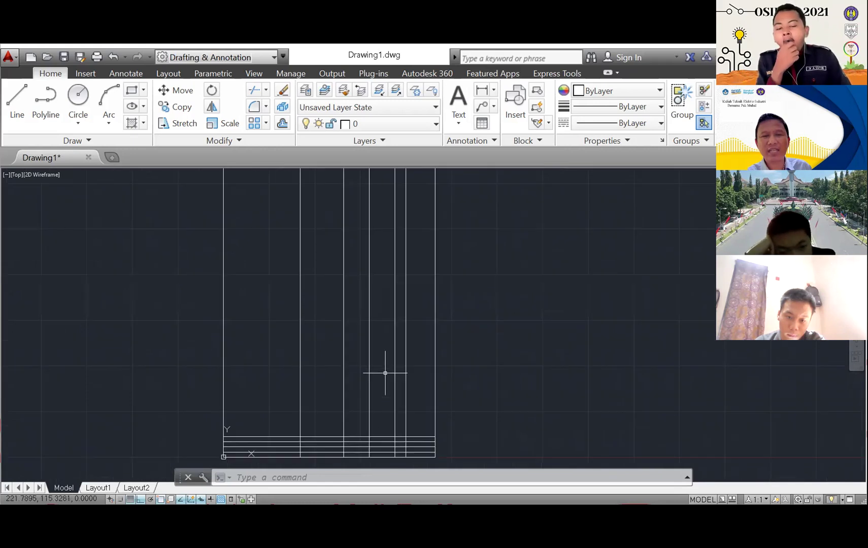
scroll(382, 378, down, 2)
scroll(382, 378, up, 2)
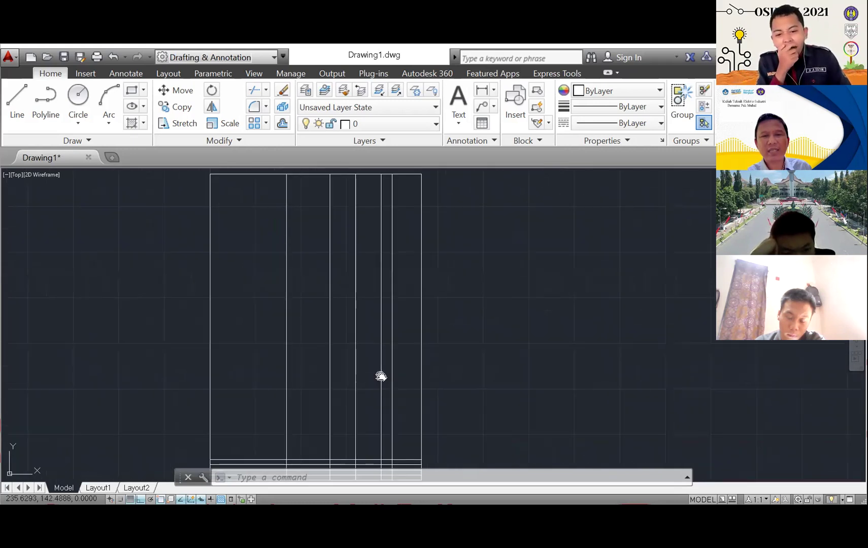
middle_drag(379, 374, 430, 281)
scroll(435, 310, up, 2)
scroll(418, 329, up, 2)
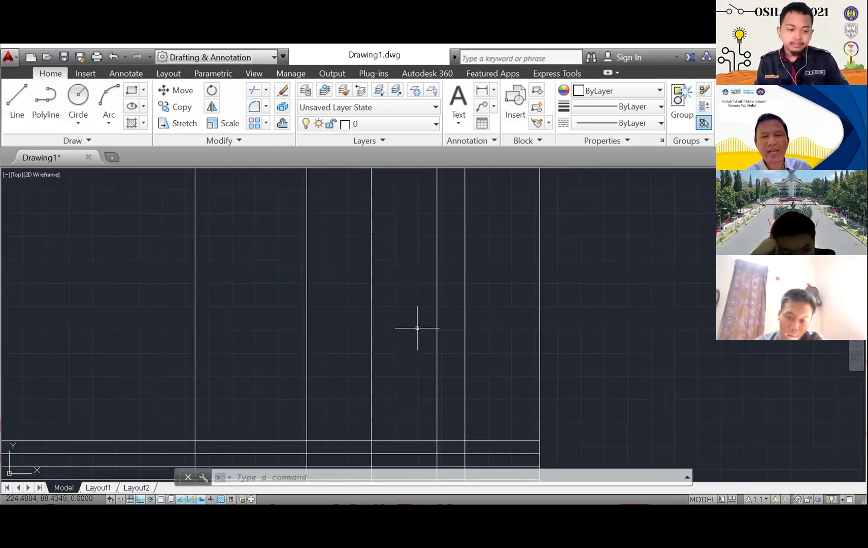
middle_drag(489, 263, 506, 225)
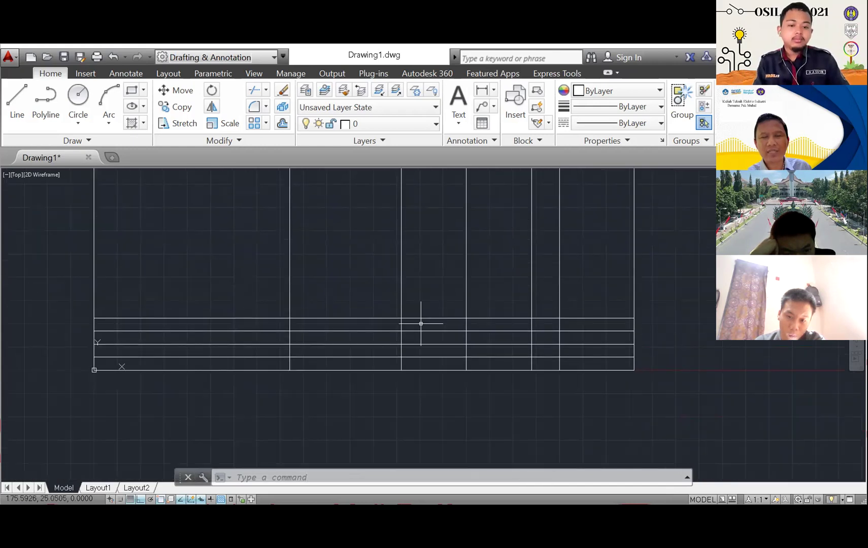
scroll(464, 303, up, 2)
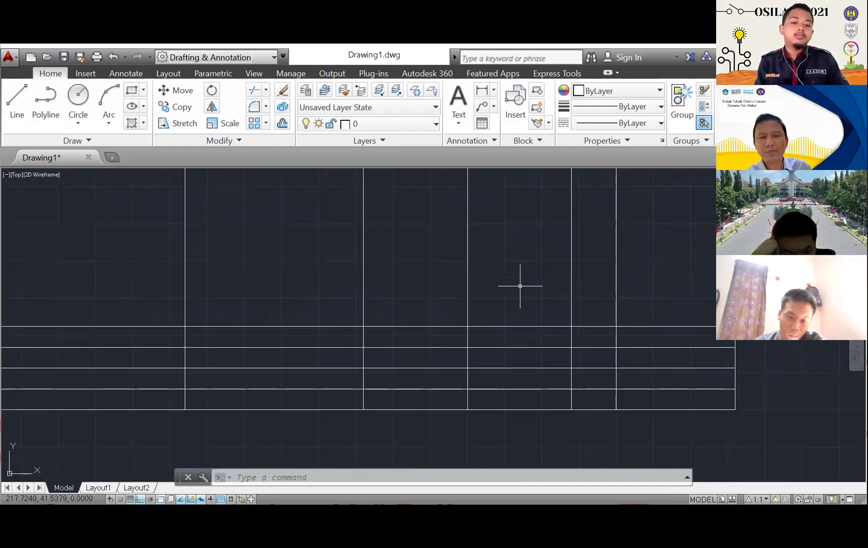
scroll(519, 287, down, 2)
middle_drag(593, 283, 540, 299)
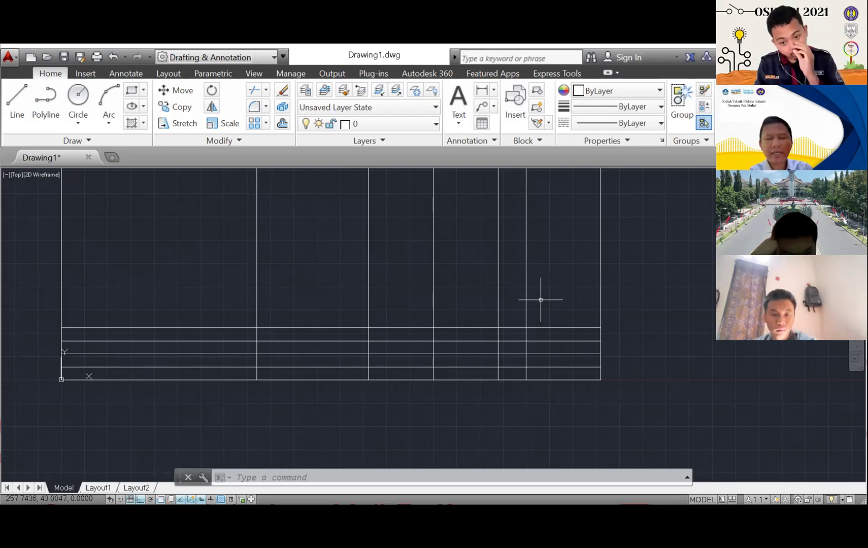
Step: Trim the five inner vertical lines above the topmost horizontal line, using all objects as cutting edges
text(T)
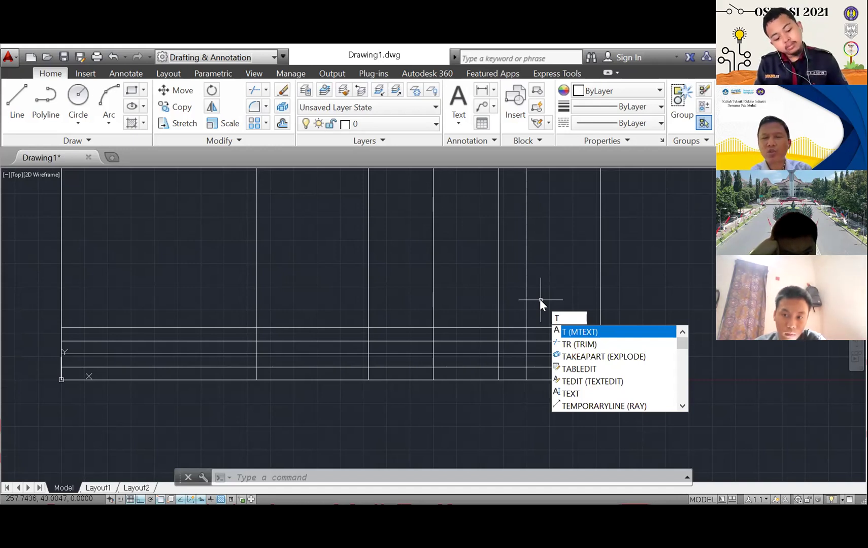
key(Down)
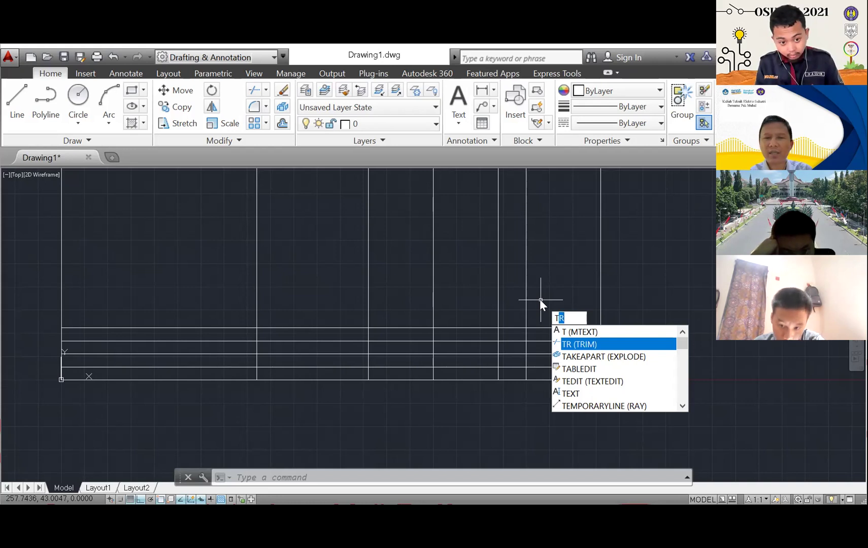
key(Return)
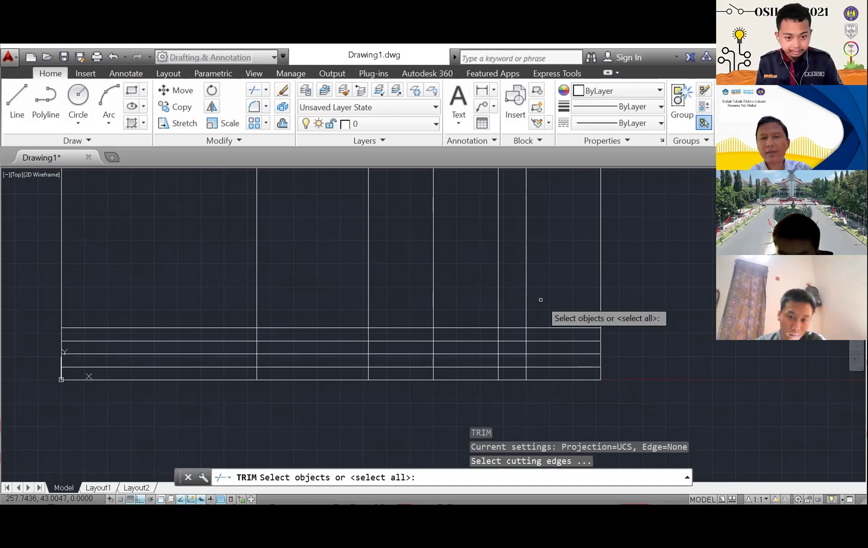
key(Return)
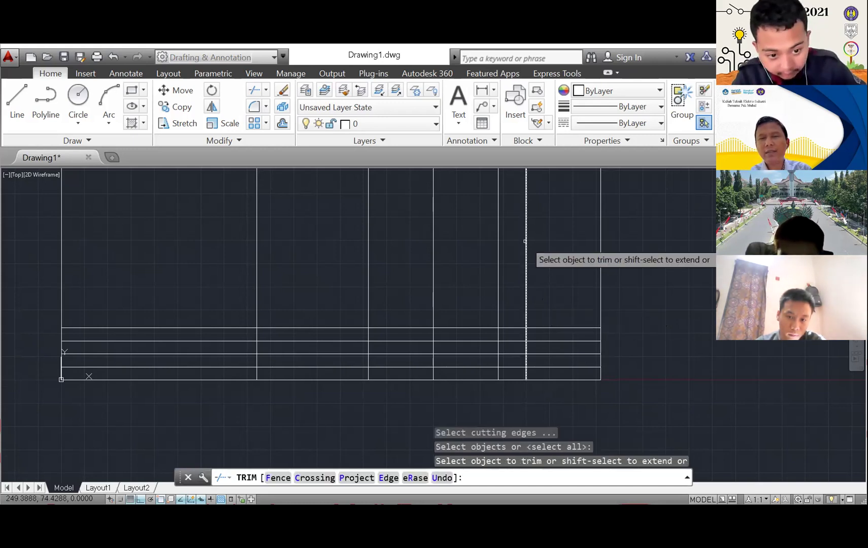
click(526, 242)
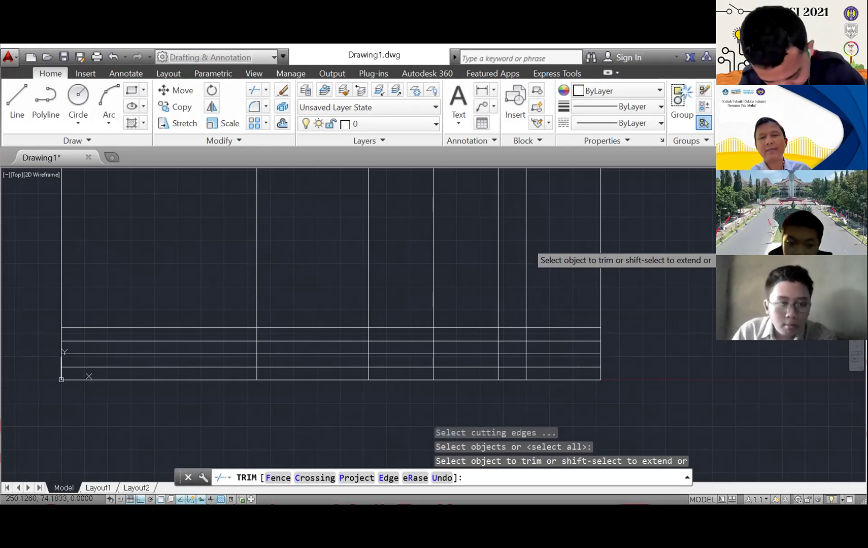
click(526, 241)
click(498, 246)
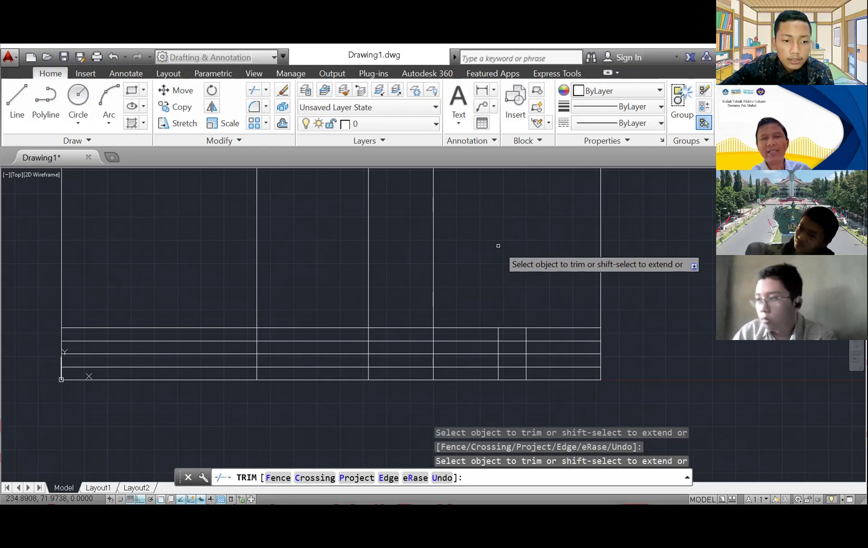
drag(498, 246, 256, 249)
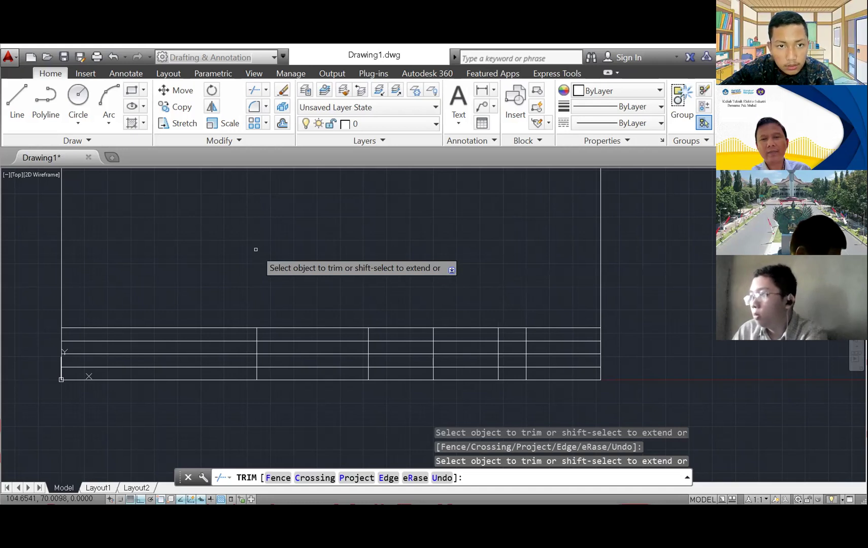
Step: Trim the horizontal lines left of the first inner vertical, clear the right block's inner divisions, and erase the leftover middle segment at its right end
scroll(441, 302, up, 2)
middle_drag(341, 212, 428, 236)
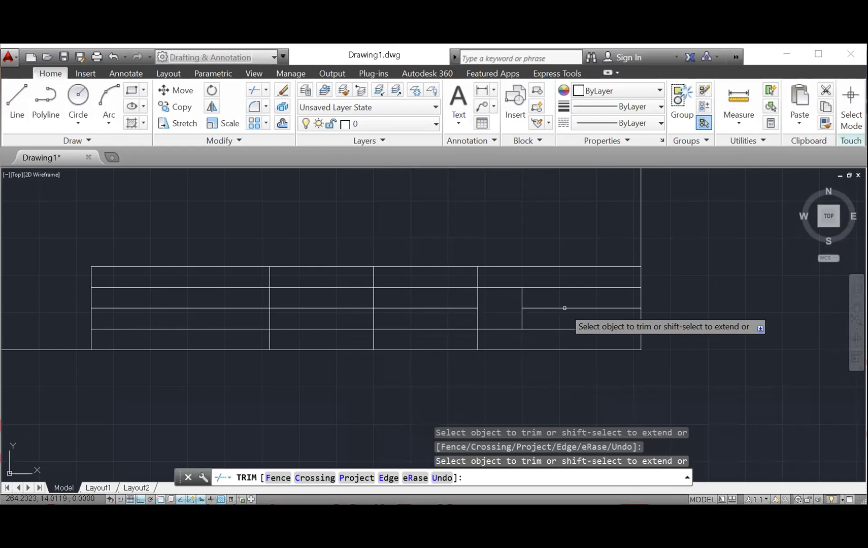
key(Escape)
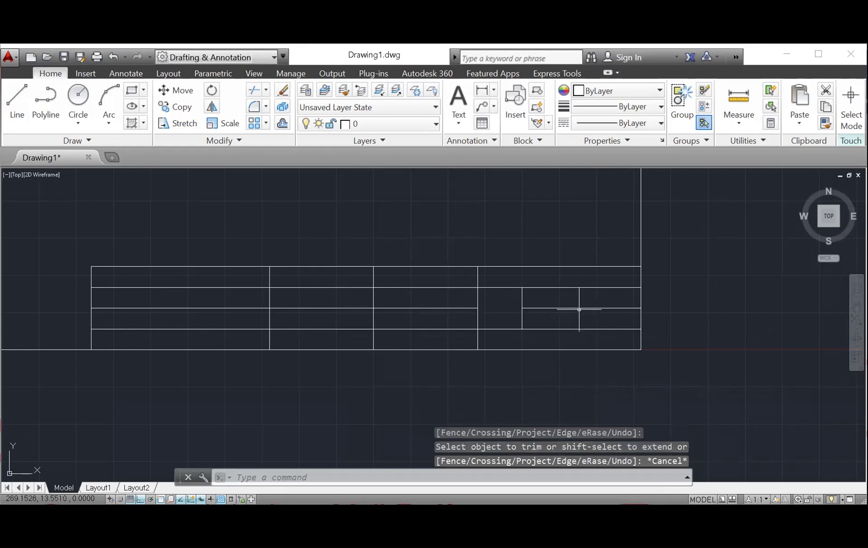
click(579, 308)
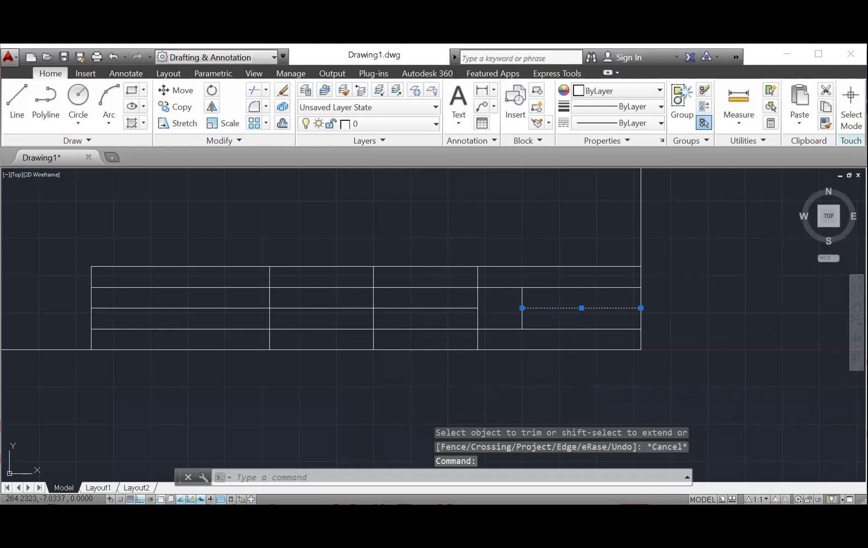
key(Delete)
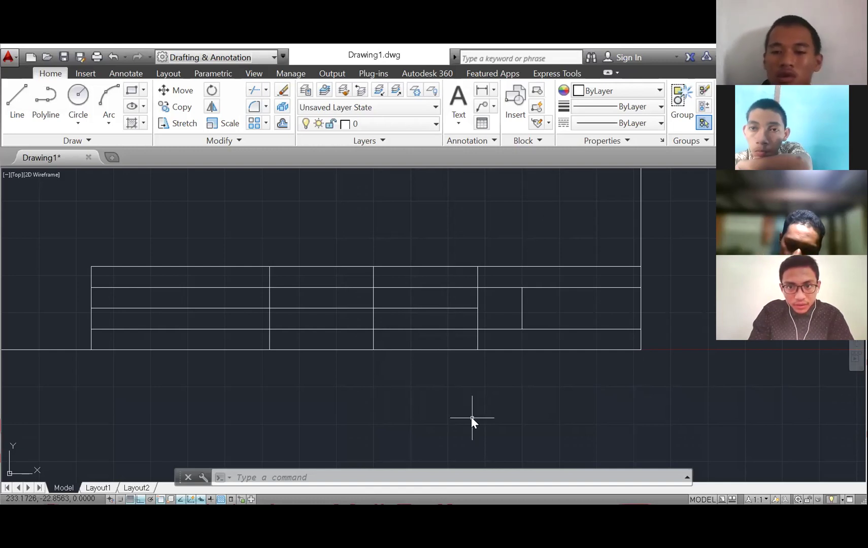
Step: Trim the title block's left part into one wide upper cell, a tall lower-left cell and four small lower cells
text(tr)
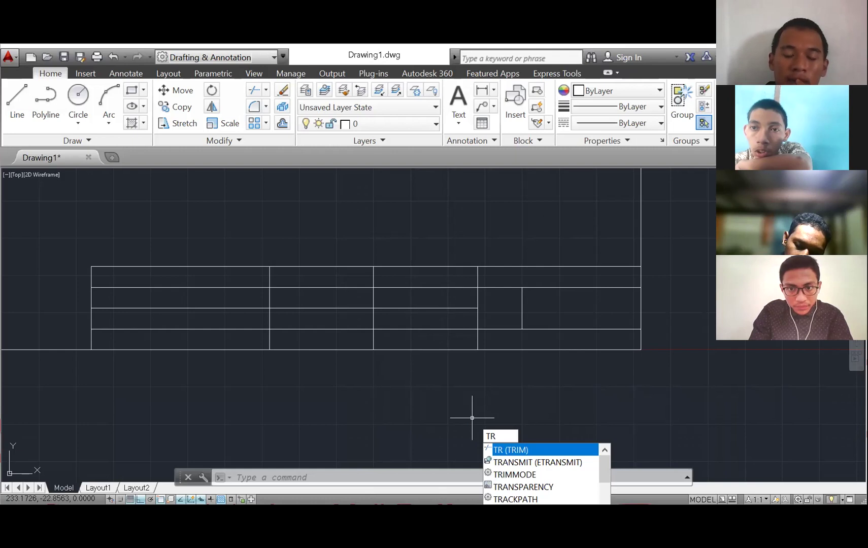
key(Return)
key(Return)
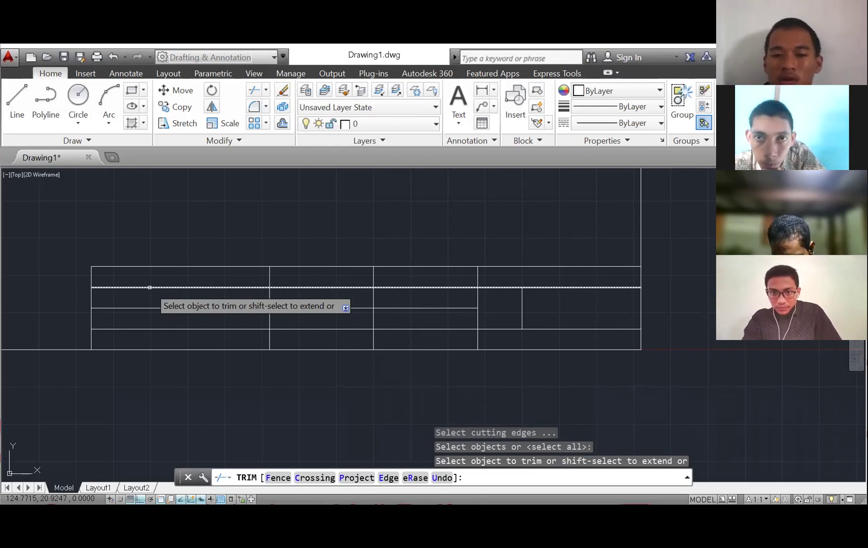
click(150, 288)
click(172, 329)
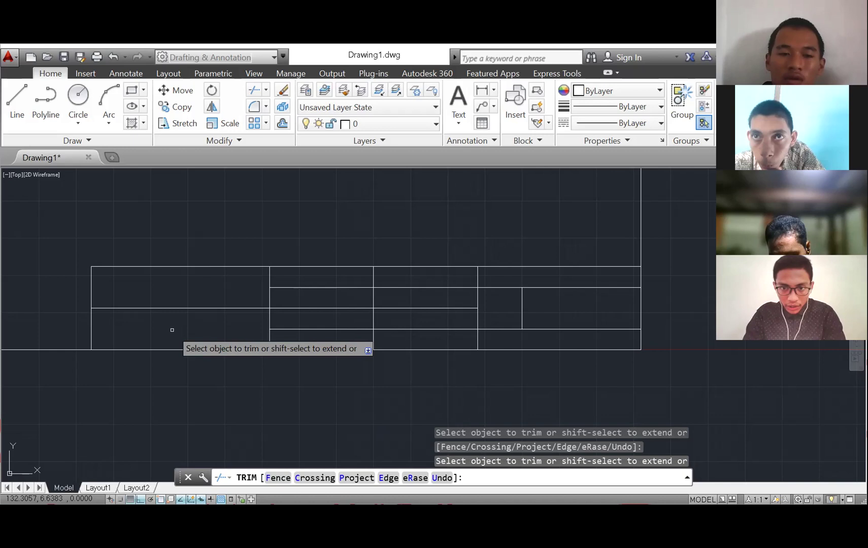
click(269, 276)
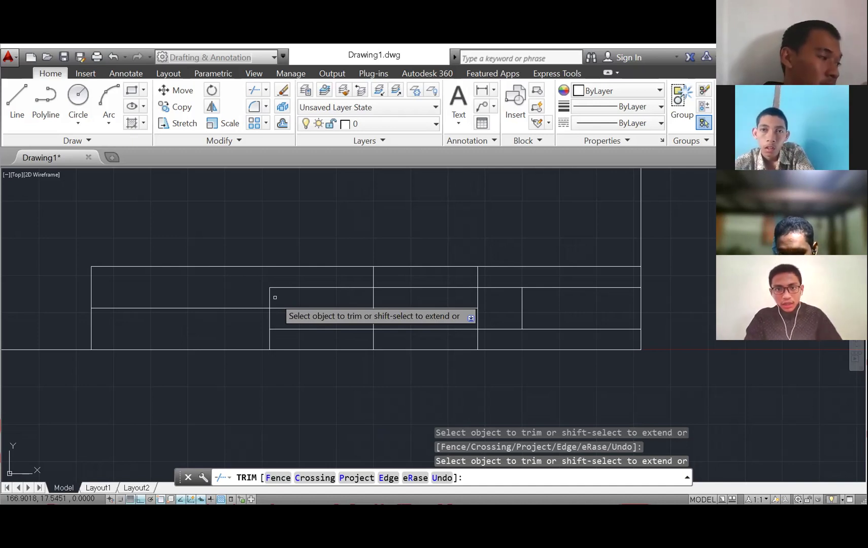
click(270, 298)
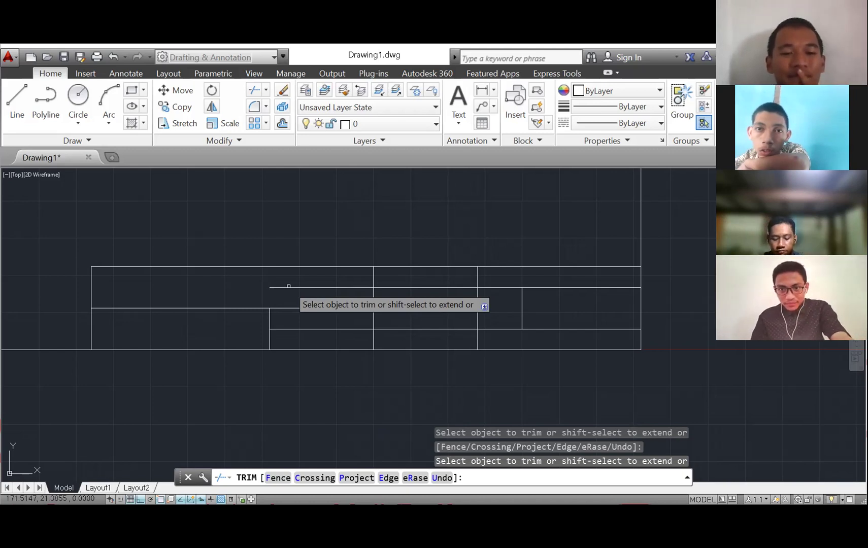
scroll(405, 272, down, 2)
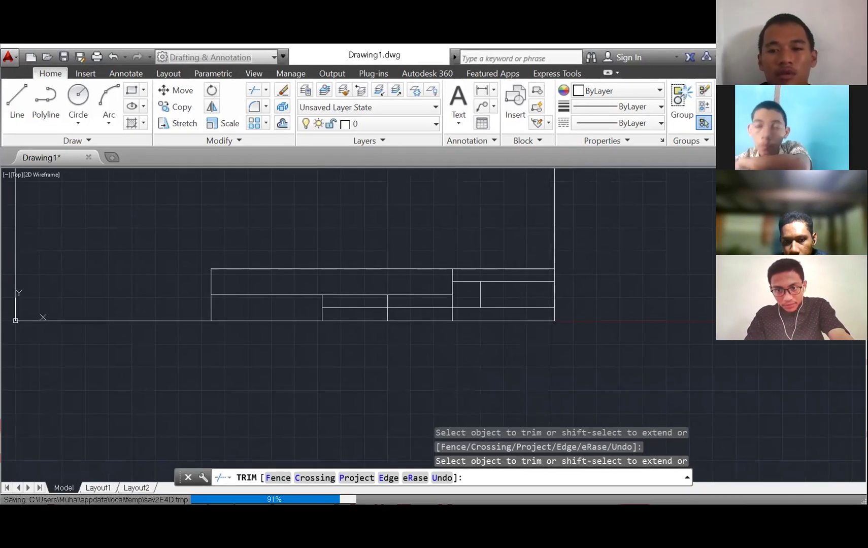
key(Escape)
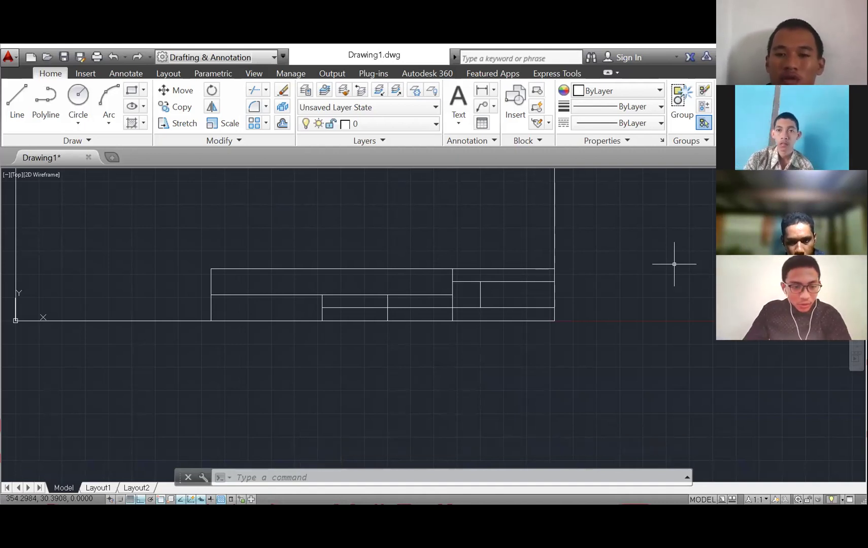
text(TEDIT)
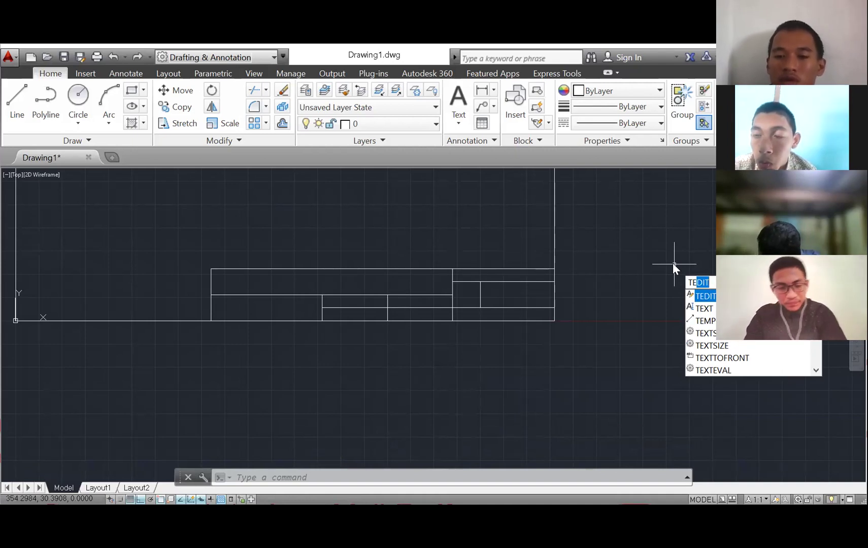
key(Down)
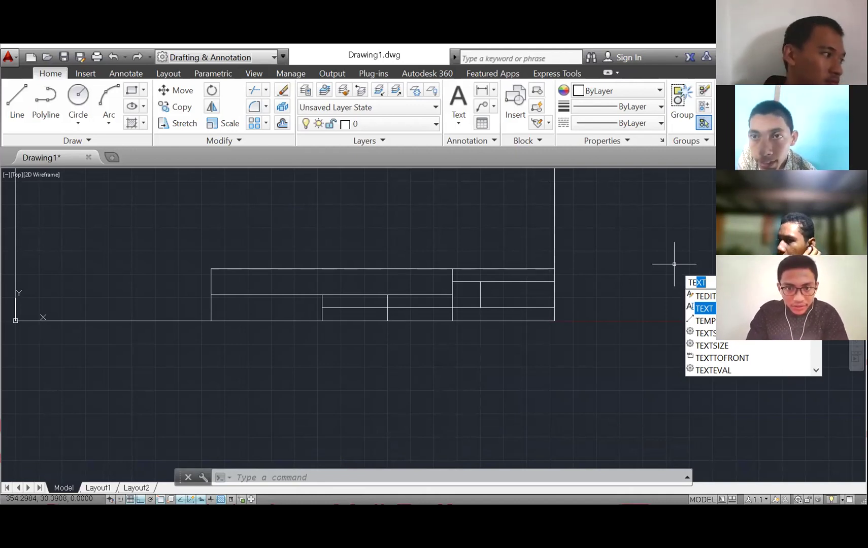
key(Return)
click(237, 224)
key(Return)
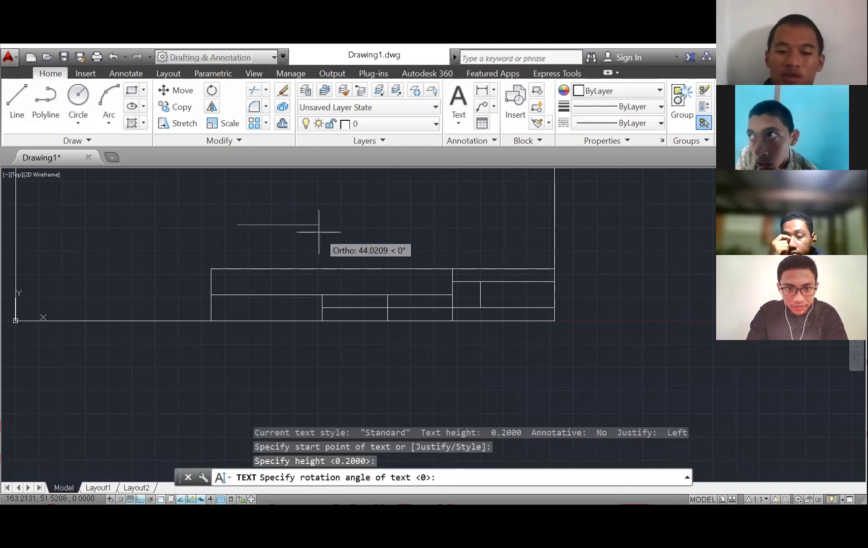
text(ghsagdsakjjk)
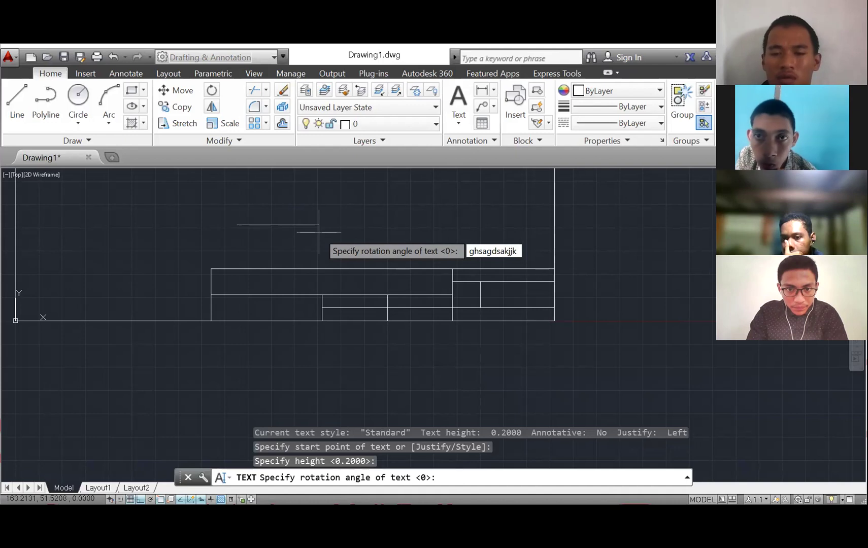
text(▯▯)
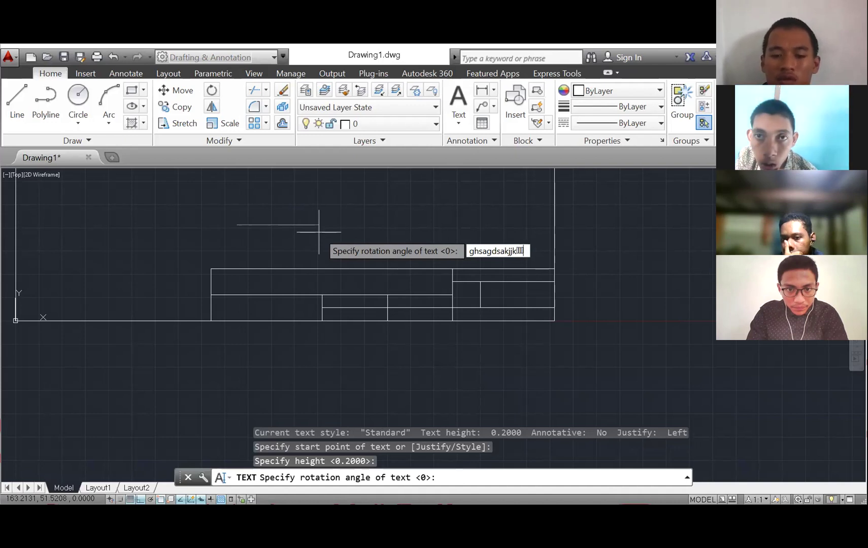
key(Escape)
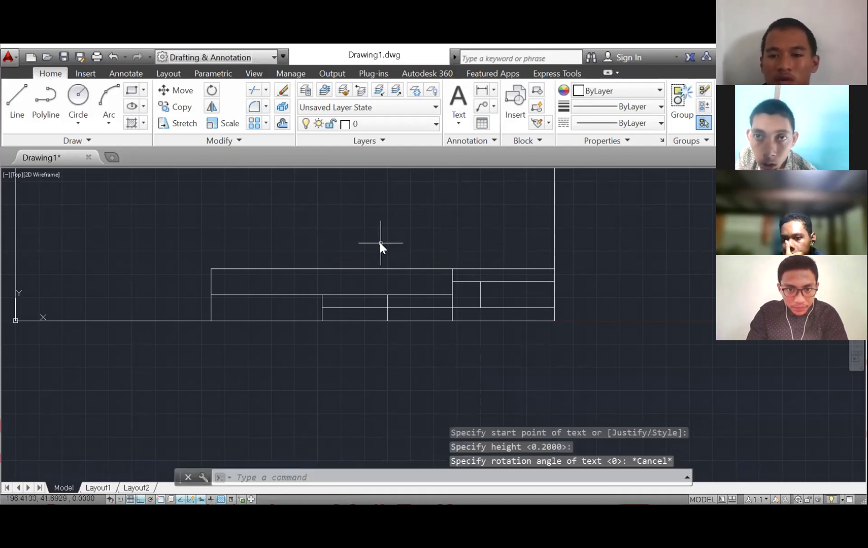
Step: Add single-line text reading "jjsadj" starting in the title block's wide upper cell, with its height picked in the drawing
text(TE)
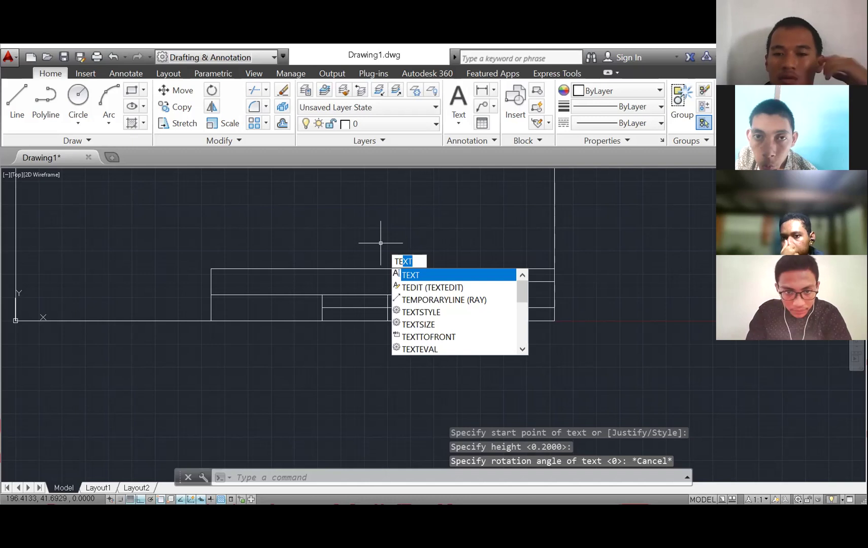
key(Return)
click(225, 286)
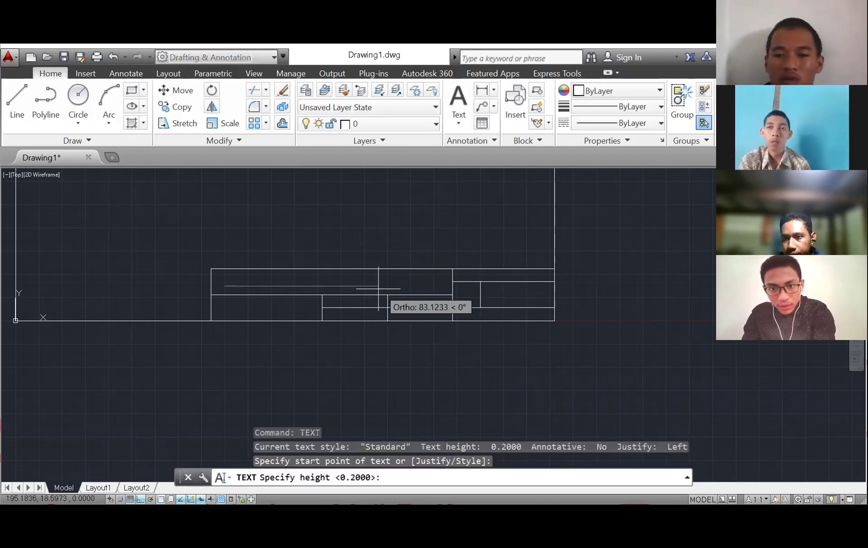
click(309, 280)
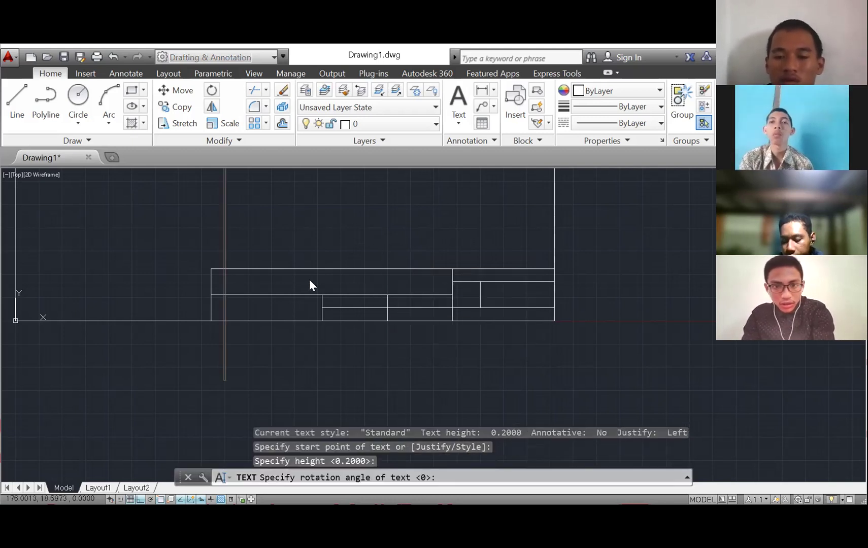
text(Jjsa)
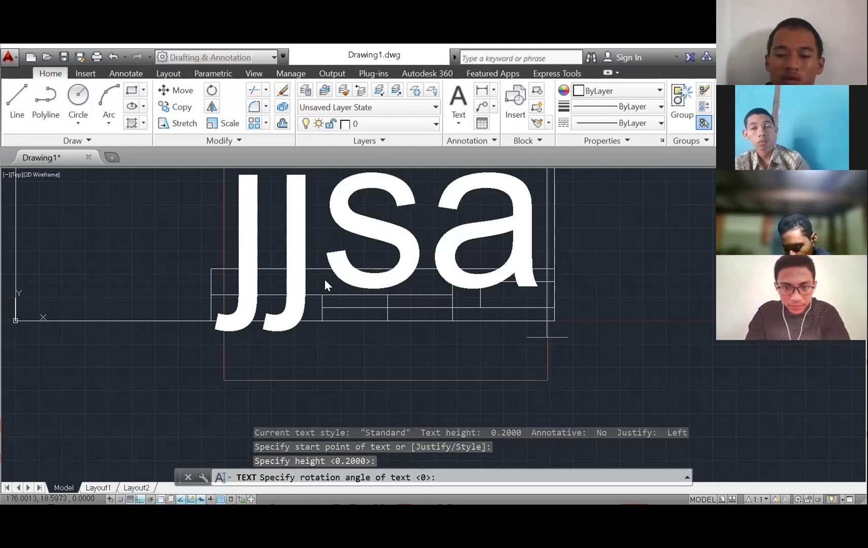
text(dj)
double_click(296, 278)
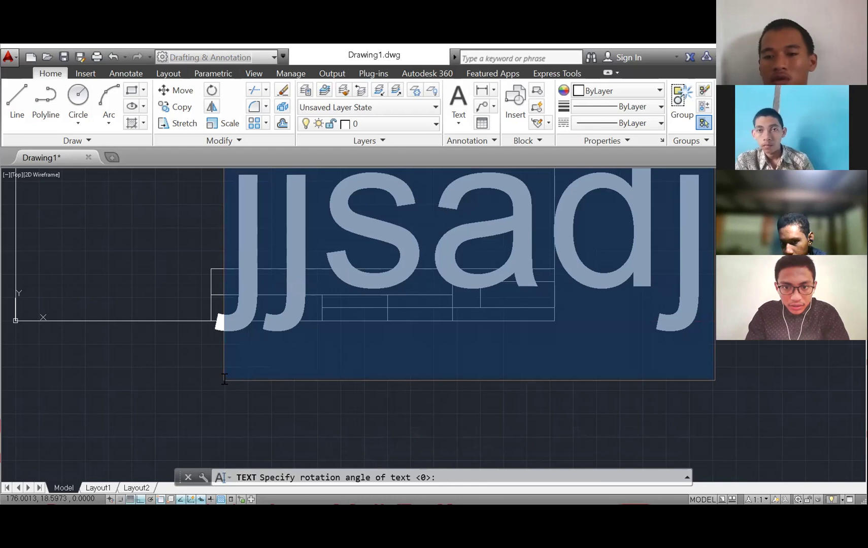
right_click(305, 292)
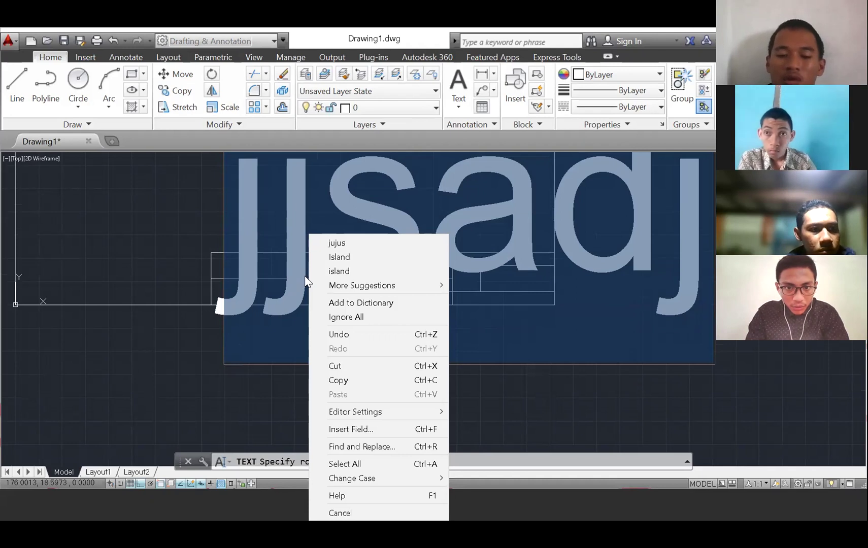
click(465, 245)
scroll(434, 259, down, 3)
scroll(436, 259, up, 4)
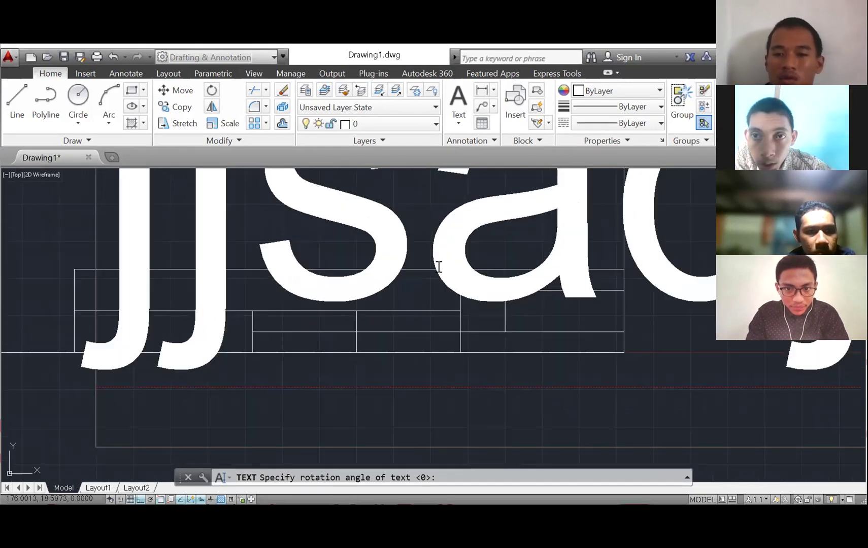
scroll(437, 263, down, 4)
scroll(438, 265, down, 2)
scroll(439, 266, up, 4)
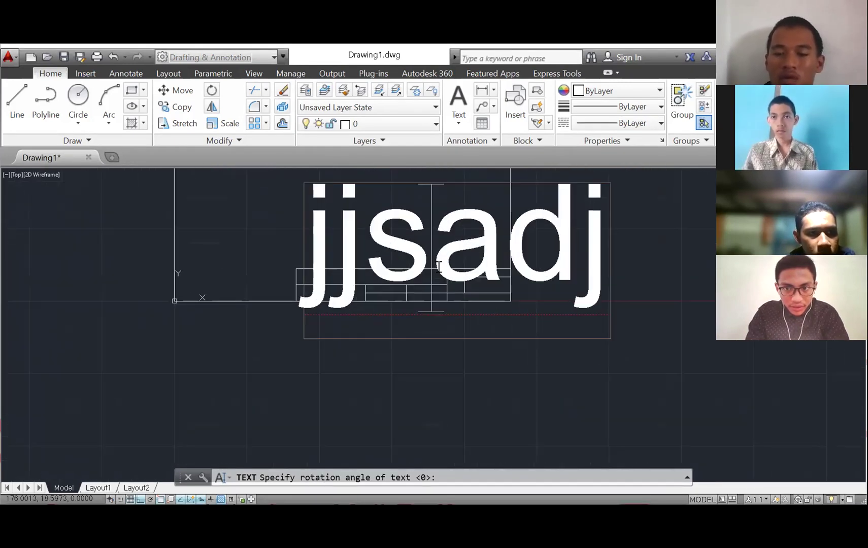